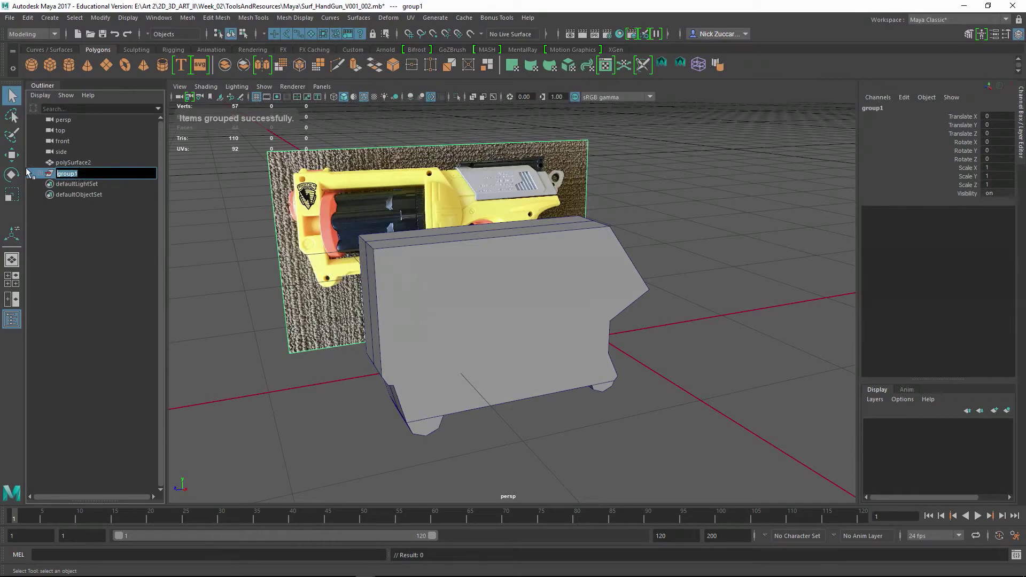
Name the new group that holds the reference image plane ImagePlanes.
text(ImagePlanes)
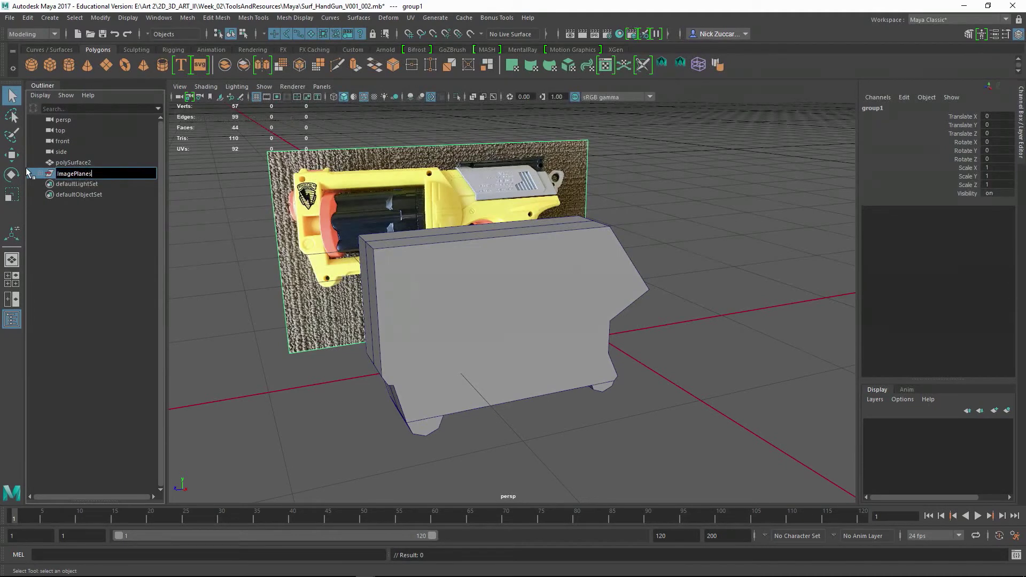
key(Return)
Group the polySurface2 mesh and name the group GEO.
click(76, 163)
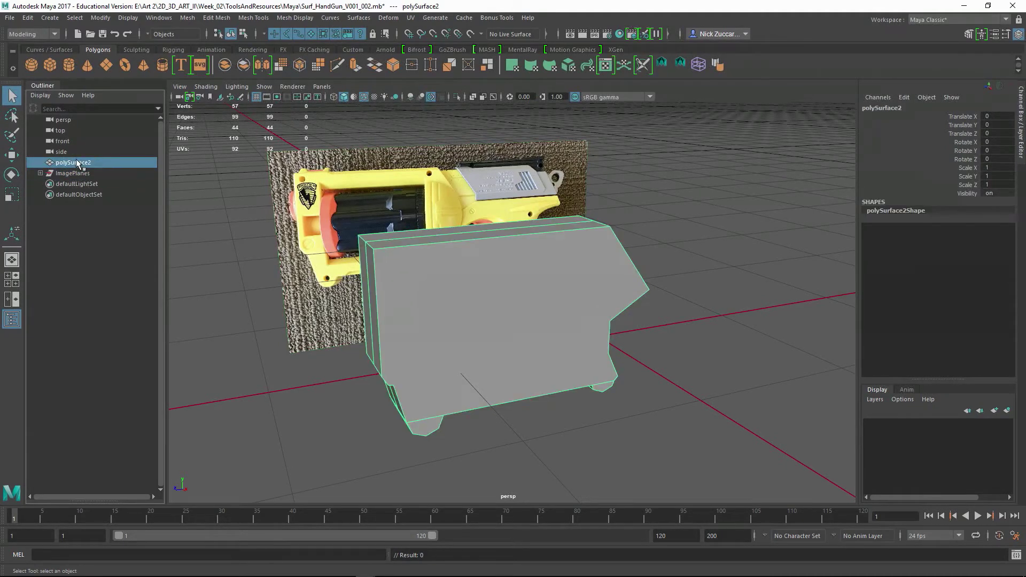
key(ctrl+g)
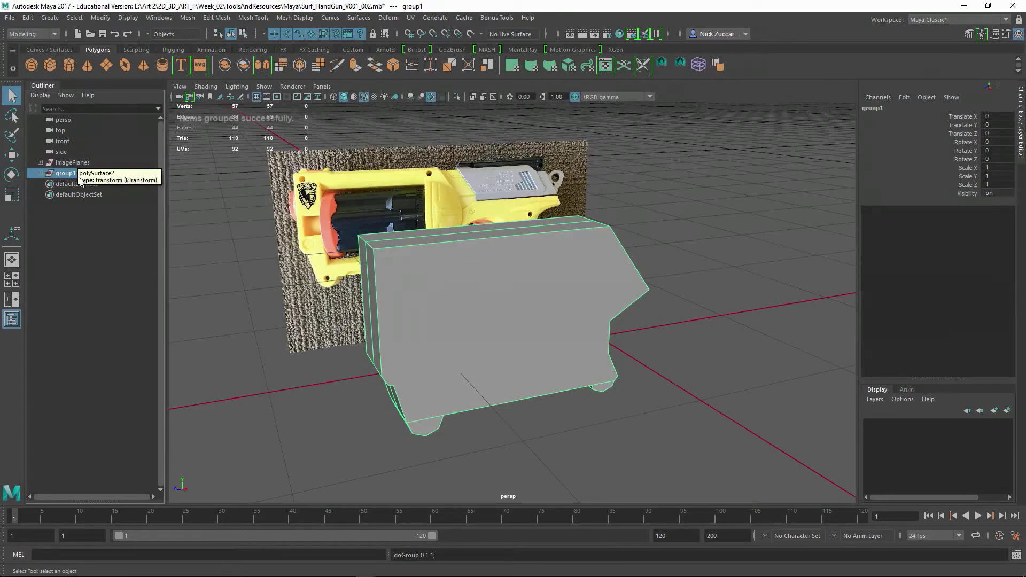
double_click(81, 175)
text(DE)
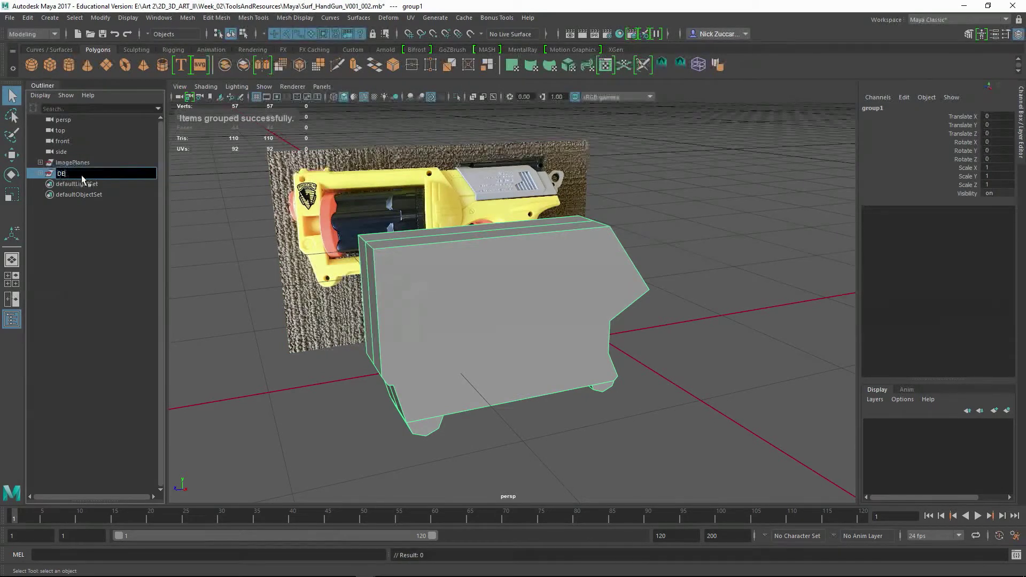
text(O)
key(Return)
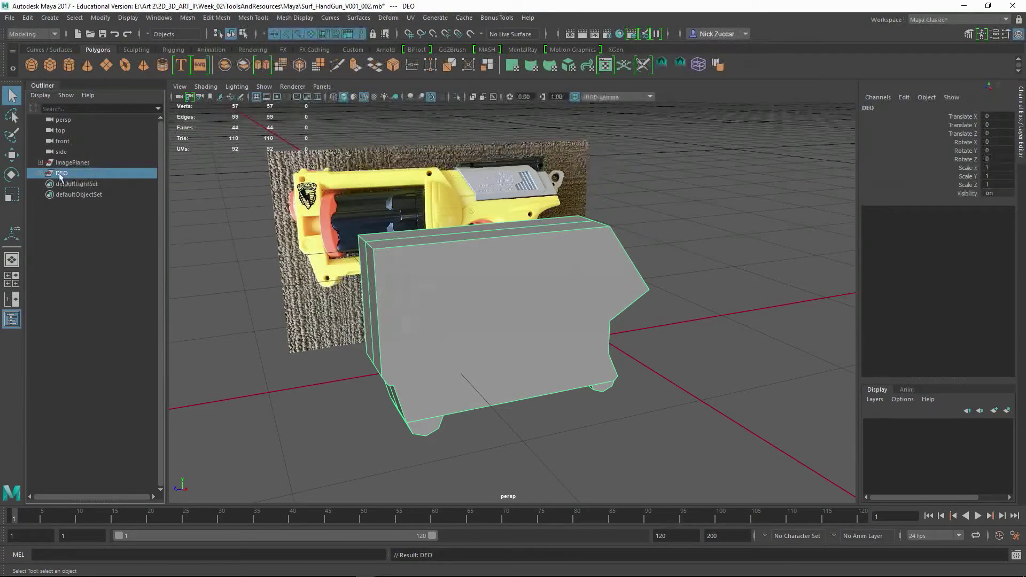
double_click(61, 174)
text(GEO)
key(Return)
Group the persp, top, front and side cameras and name the group CAMERAS.
click(66, 151)
shift+click(71, 121)
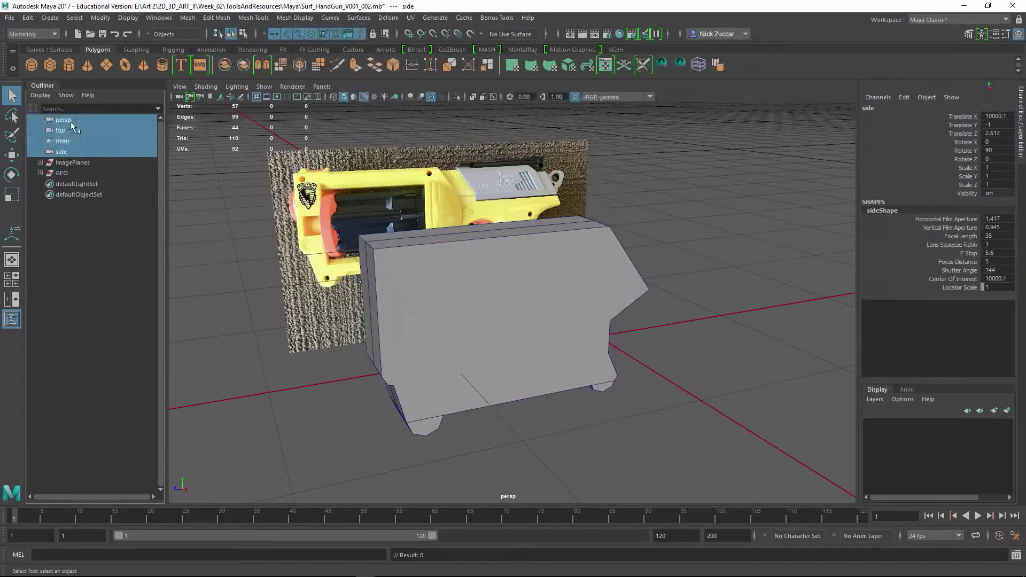
key(ctrl+g)
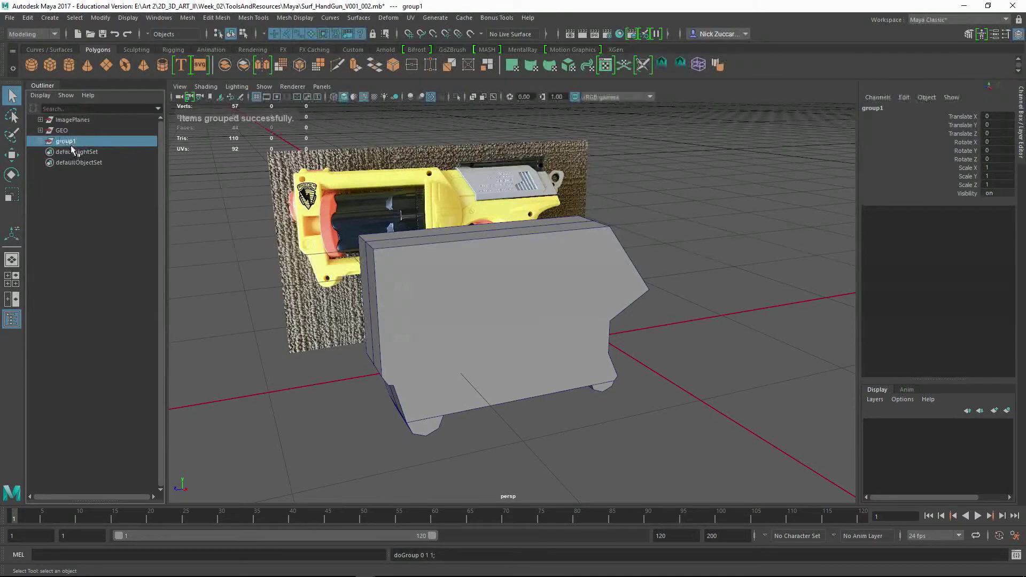
double_click(69, 141)
text(CAME)
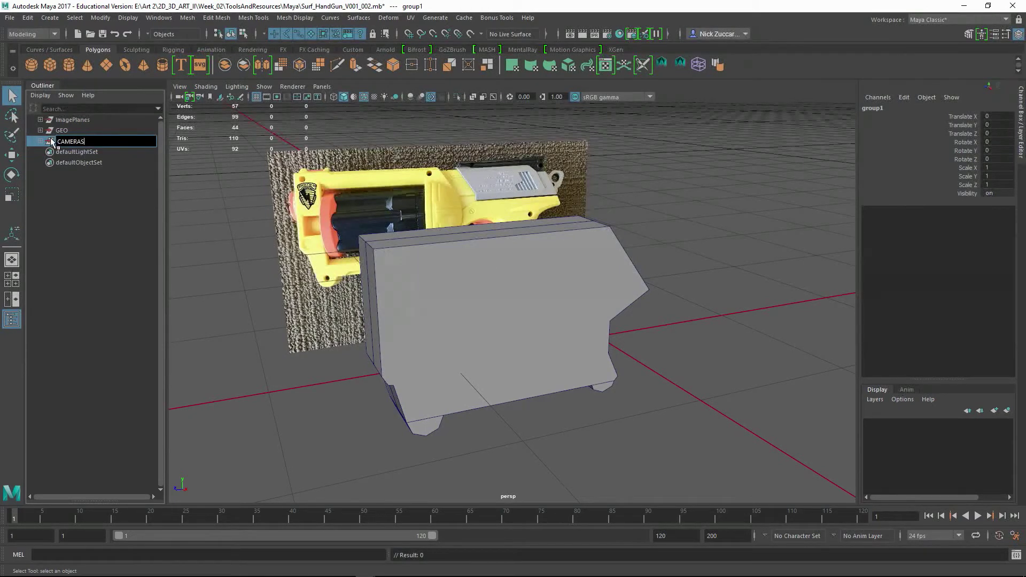
text(RAS)
key(Return)
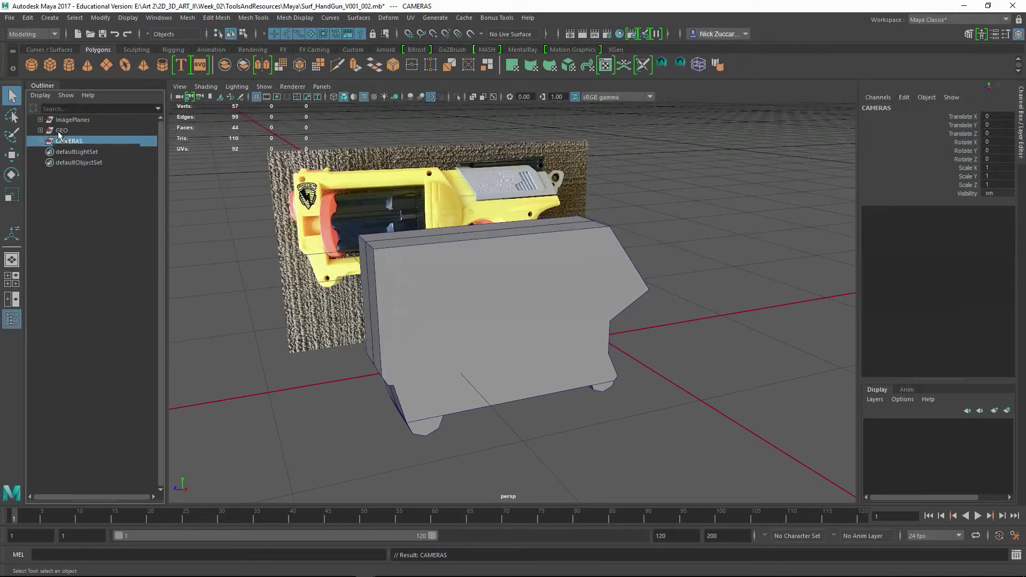
Reorder the groups in the Outliner so that CAMERAS comes first, followed by ImagePlanes and GEO.
click(59, 132)
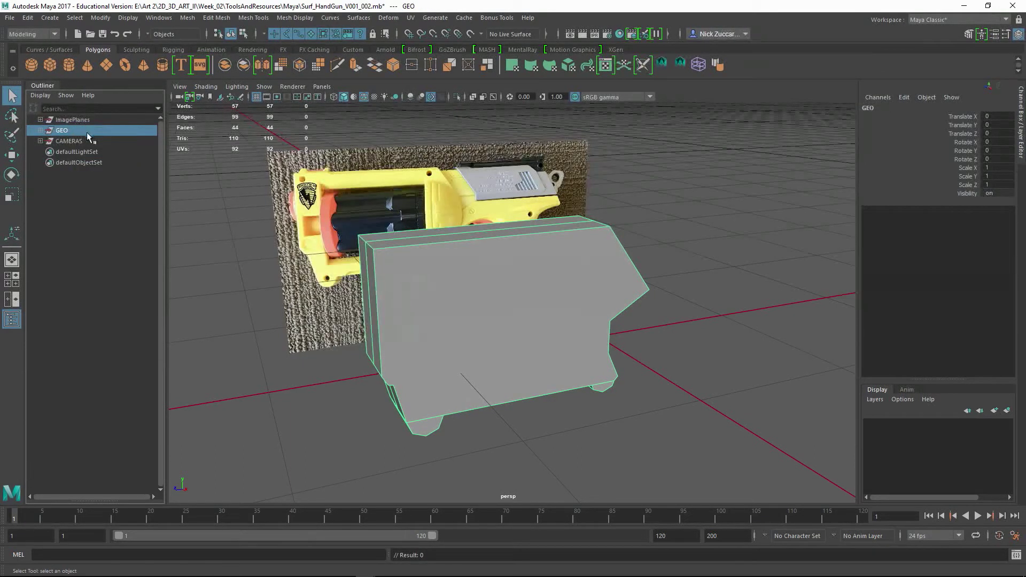
click(85, 140)
drag(85, 128, 85, 126)
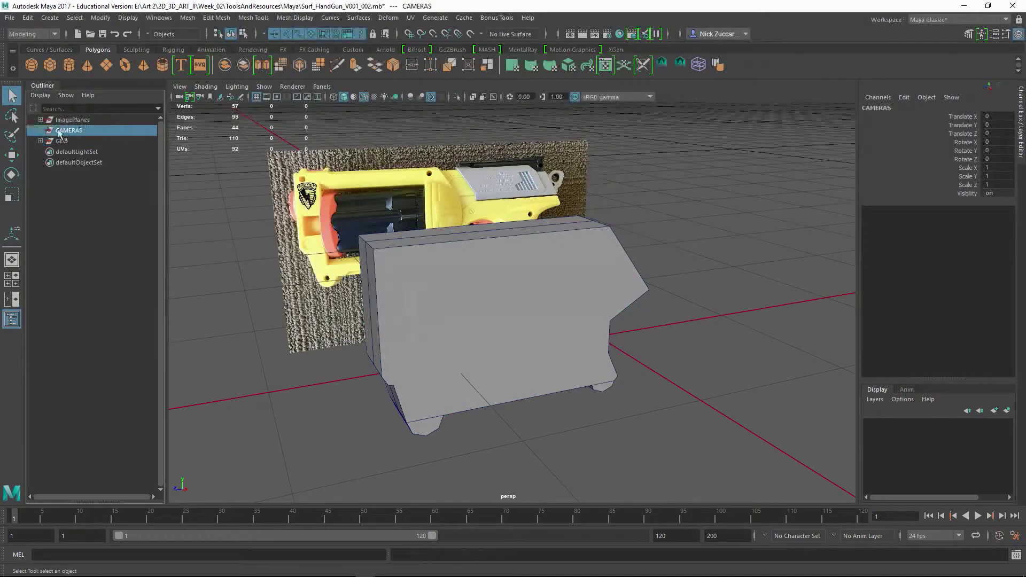
click(41, 131)
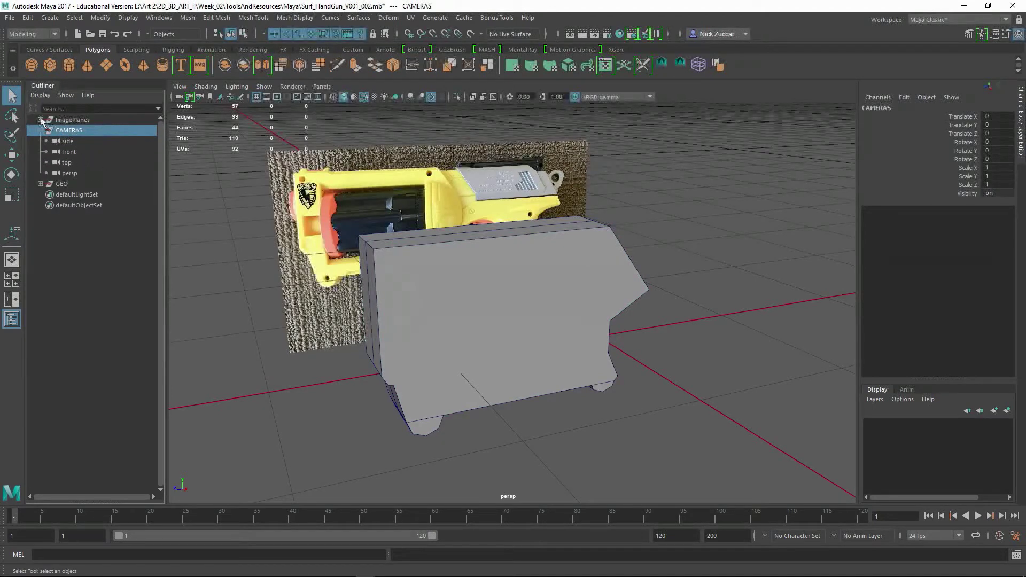
click(86, 120)
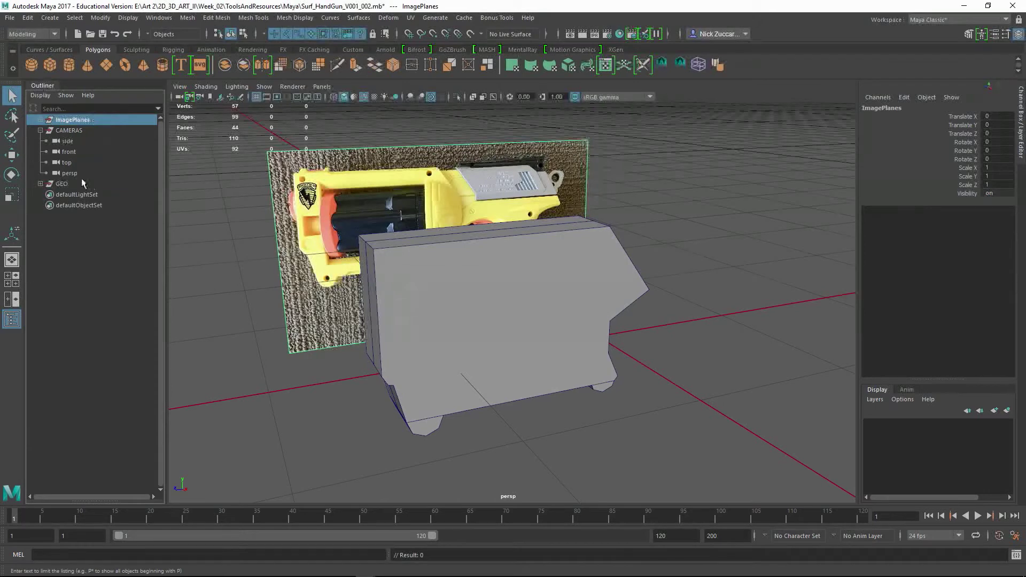
middle_drag(69, 122, 69, 179)
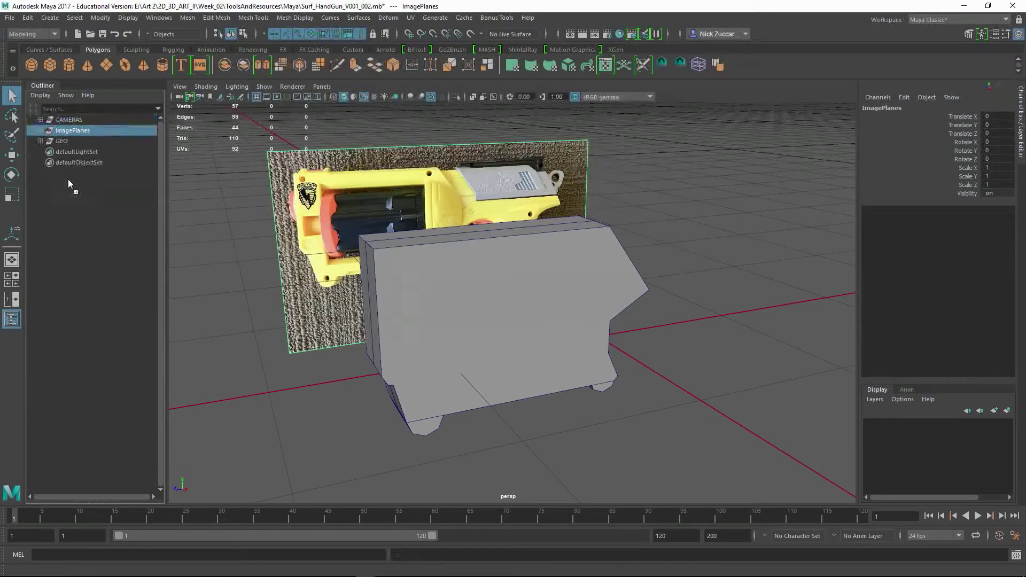
Expand the ImagePlanes and GEO groups and rename the polySurface2 mesh to MainBody_001.
click(41, 130)
click(41, 152)
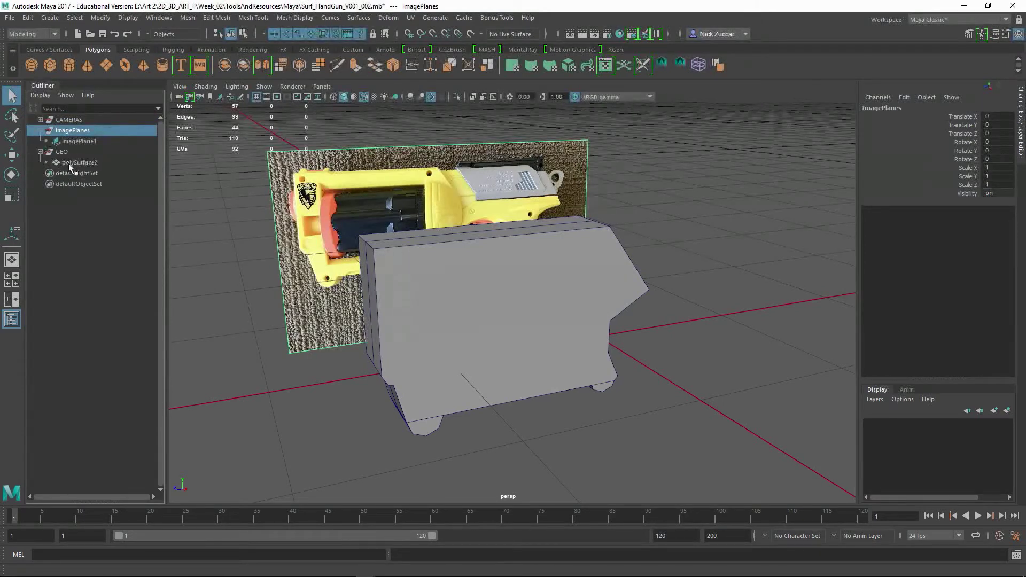
click(71, 164)
double_click(88, 164)
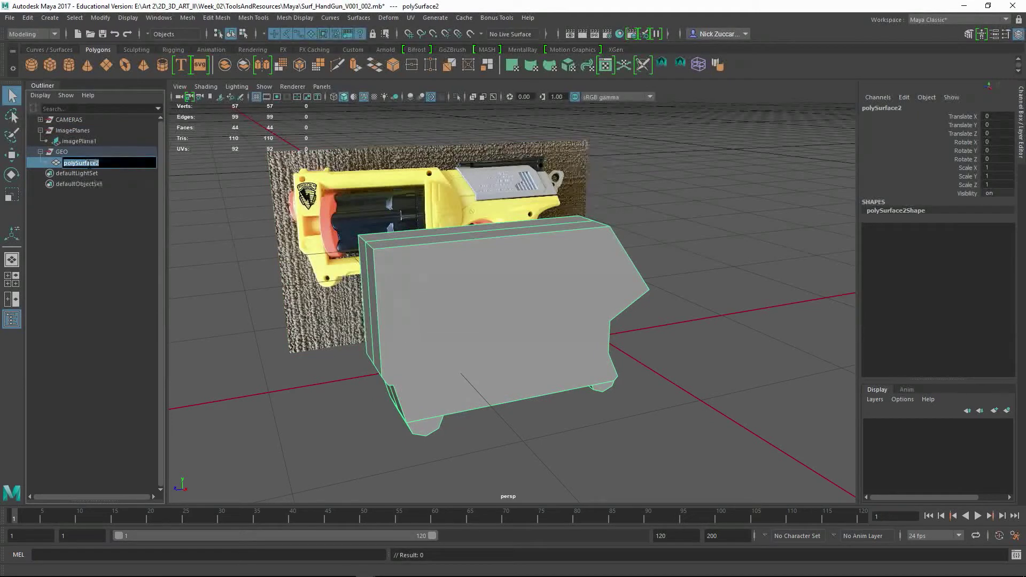
text(MainB)
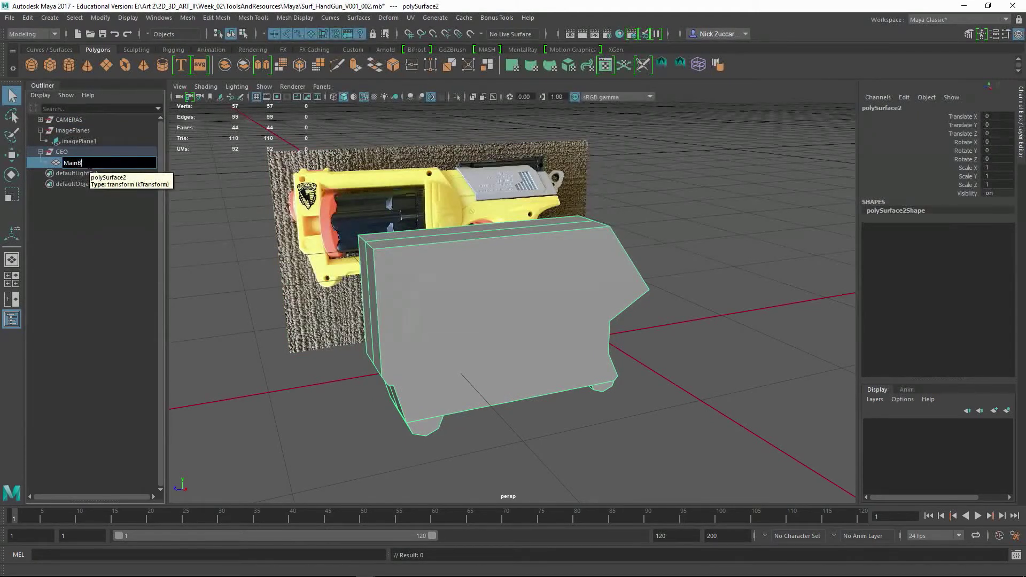
text(ody_001)
key(Return)
click(741, 306)
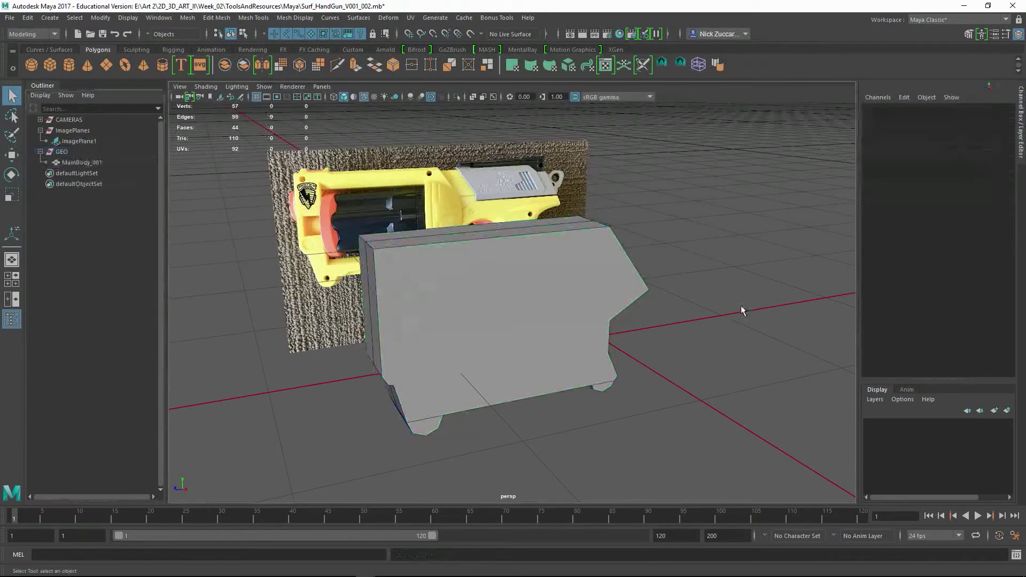
Create a polygon cube at the origin with the Move tool active on it.
alt+drag(741, 306, 633, 256)
alt+middle_drag(576, 246, 586, 267)
alt+drag(587, 270, 652, 262)
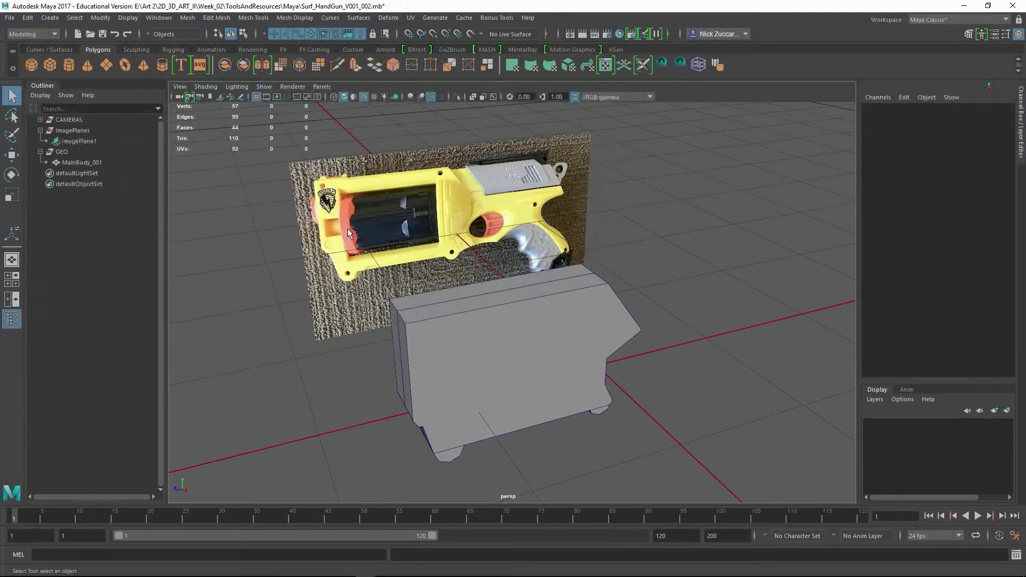
click(50, 18)
mouse_move(79, 55)
click(200, 75)
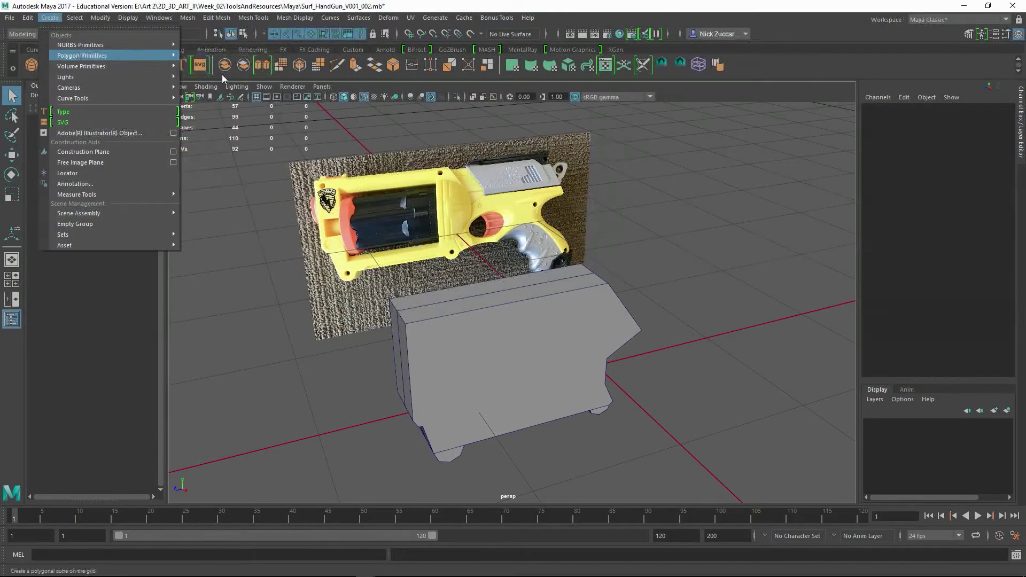
alt+drag(667, 307, 699, 280)
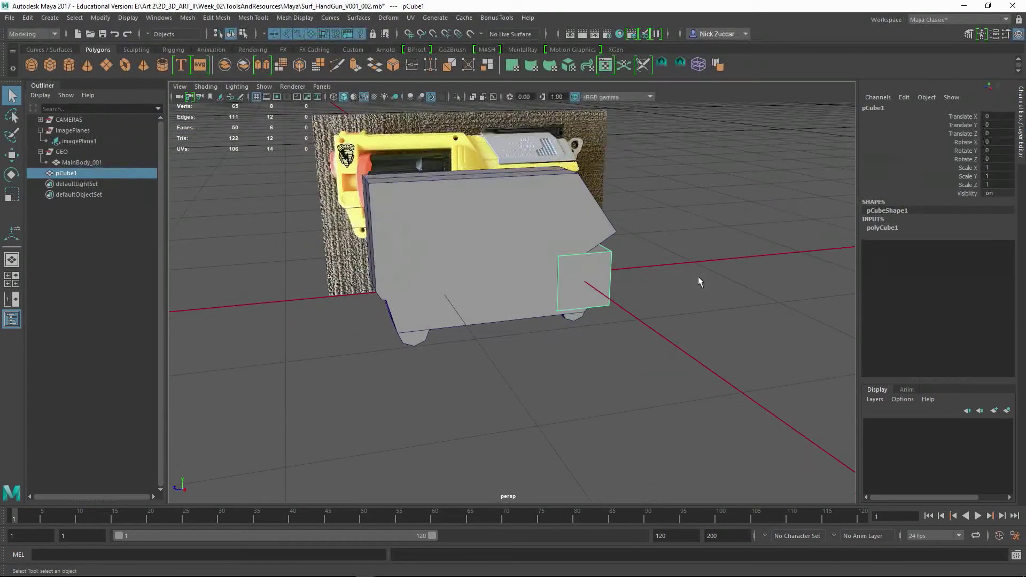
key(w)
click(53, 18)
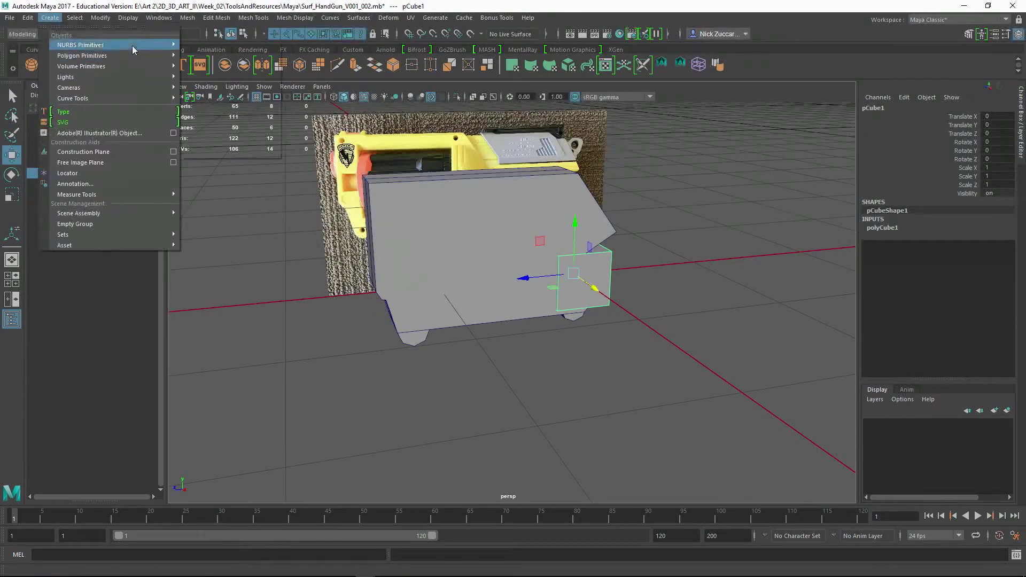
mouse_move(80, 55)
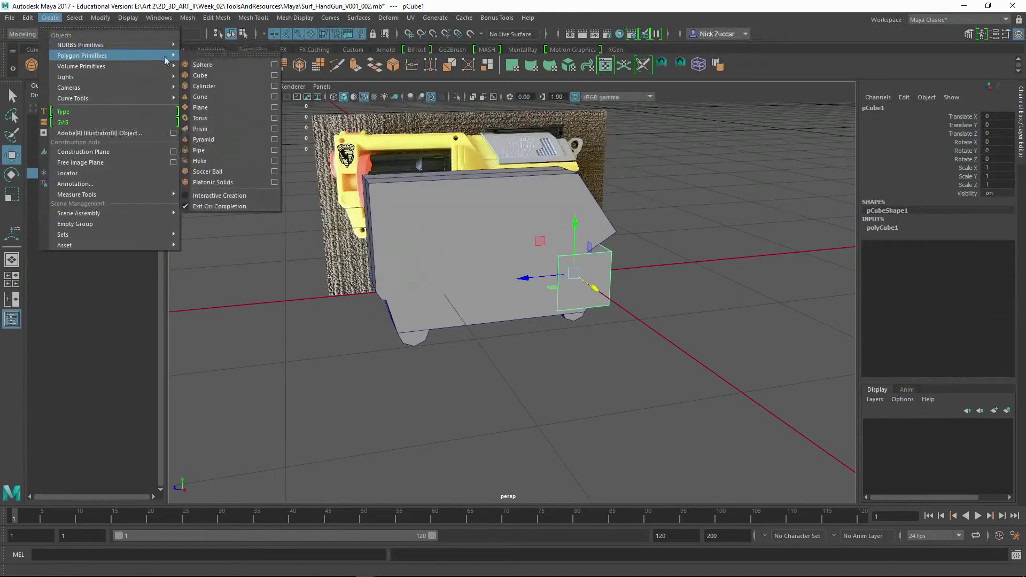
click(274, 75)
click(913, 150)
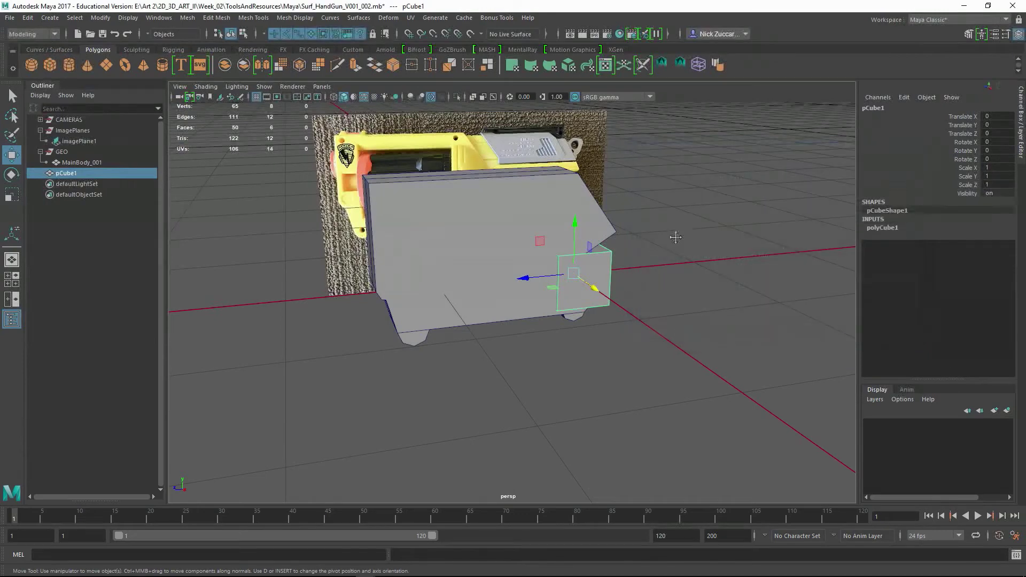
Switch to the side view showing the whole reference gun and set the current frame to 92.
key(space)
key(space)
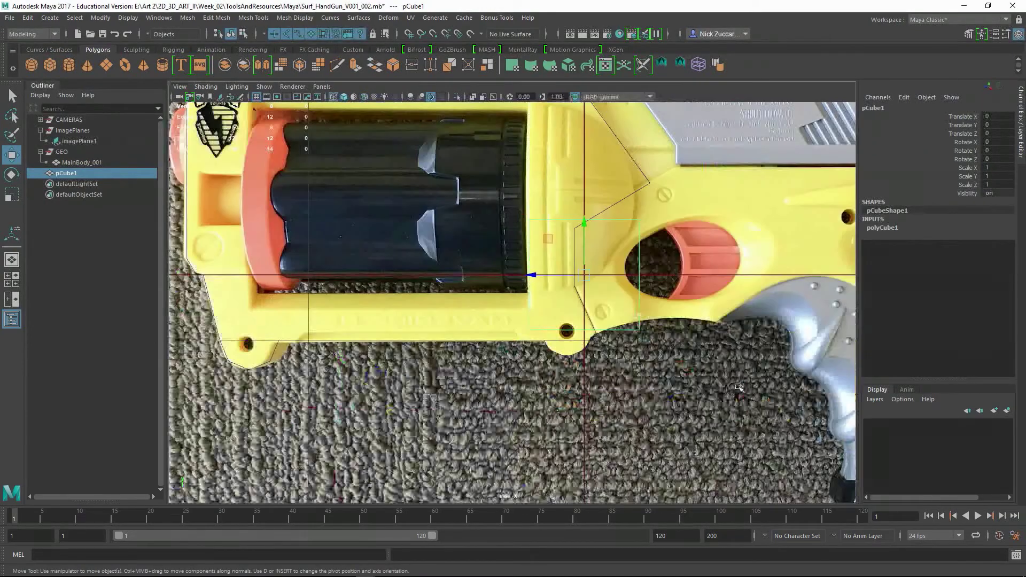
mouse_move(740, 387)
alt+right_down()
mouse_move(396, 272)
mouse_move(431, 407)
alt+right_up()
mouse_move(64, 516)
mouse_down()
mouse_move(544, 528)
mouse_move(676, 518)
mouse_move(662, 516)
mouse_up()
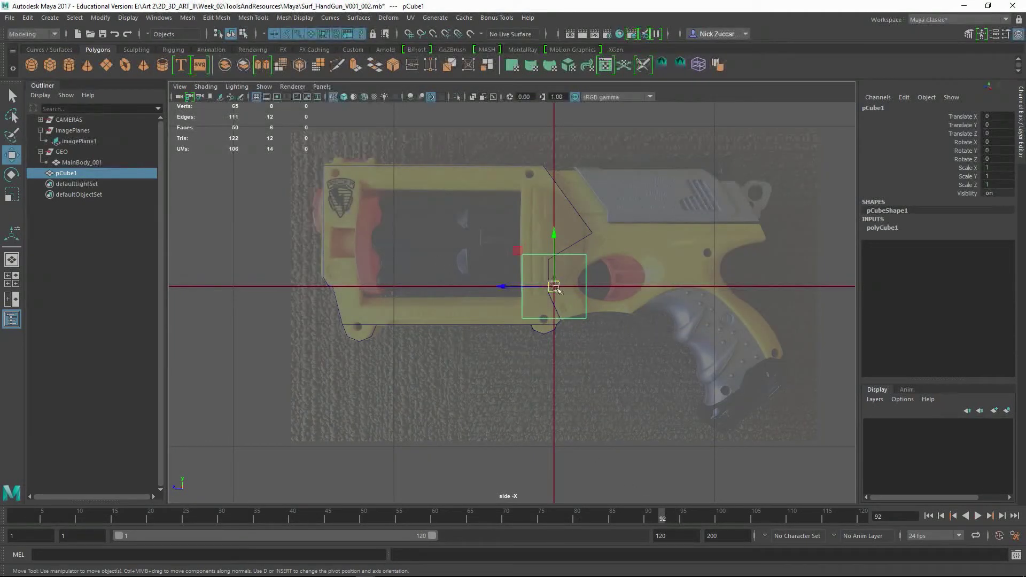
Place the cube over the gun's cylinder opening and stretch it to the opening's length, about 7.14 in Translate Z and 2.54 in Scale Z.
drag(512, 241, 384, 202)
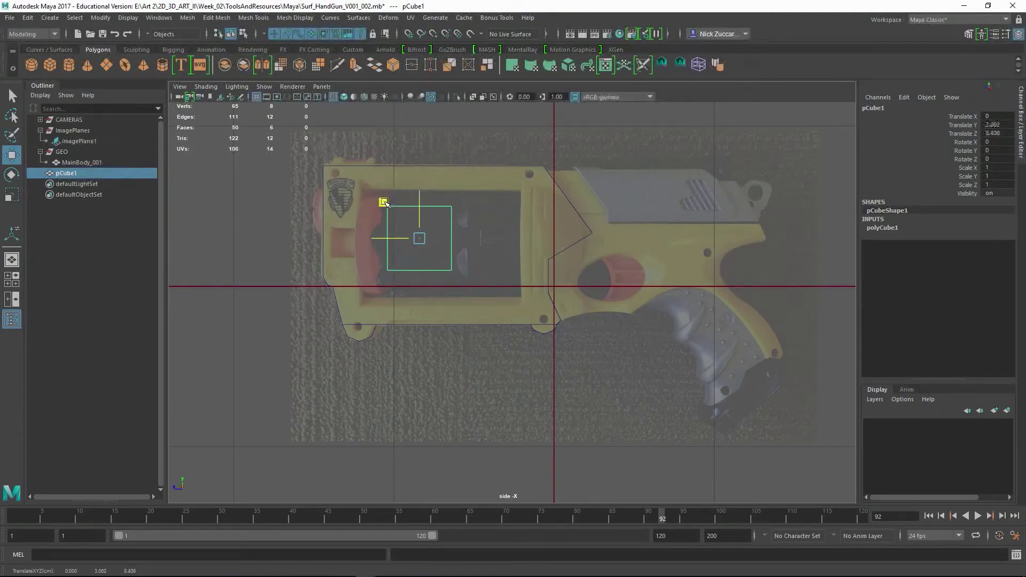
key(r)
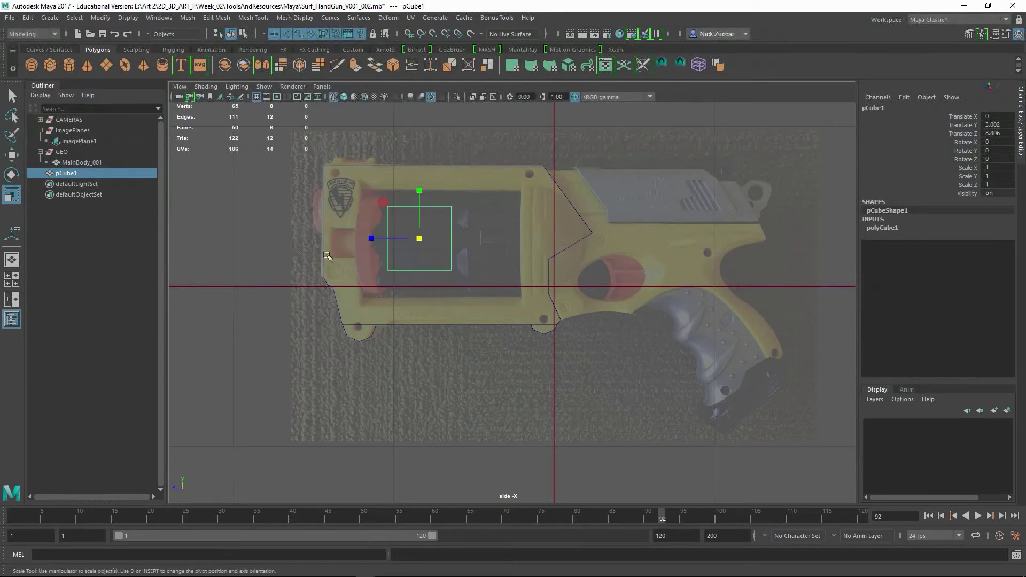
mouse_move(372, 238)
mouse_down()
mouse_move(316, 234)
mouse_move(402, 240)
mouse_move(378, 236)
mouse_move(389, 239)
mouse_up()
key(w)
key(r)
key(w)
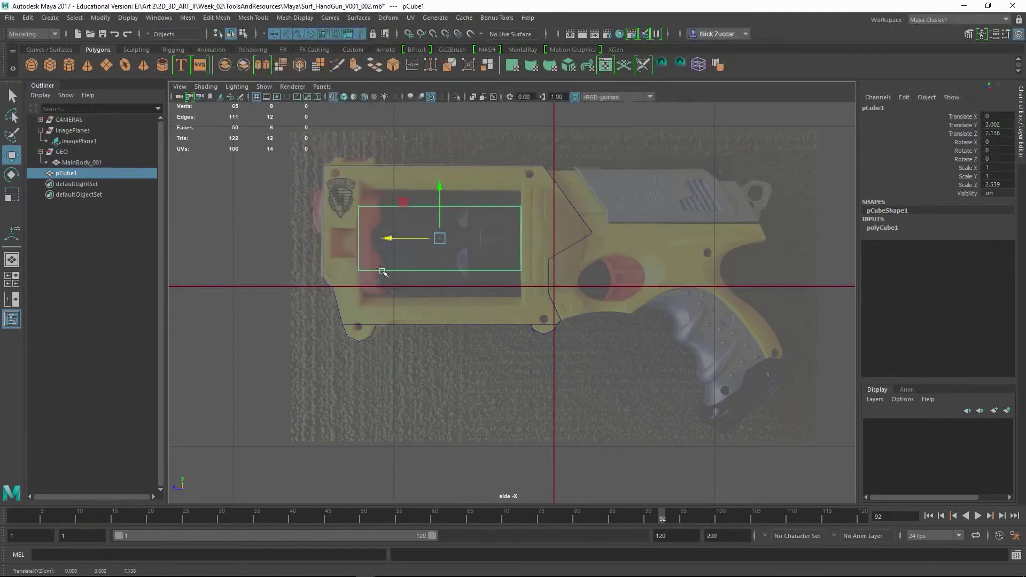
Fit the cube's height to the cylinder opening, with Scale Y about 1.99 and Translate Y about 2.74.
key(r)
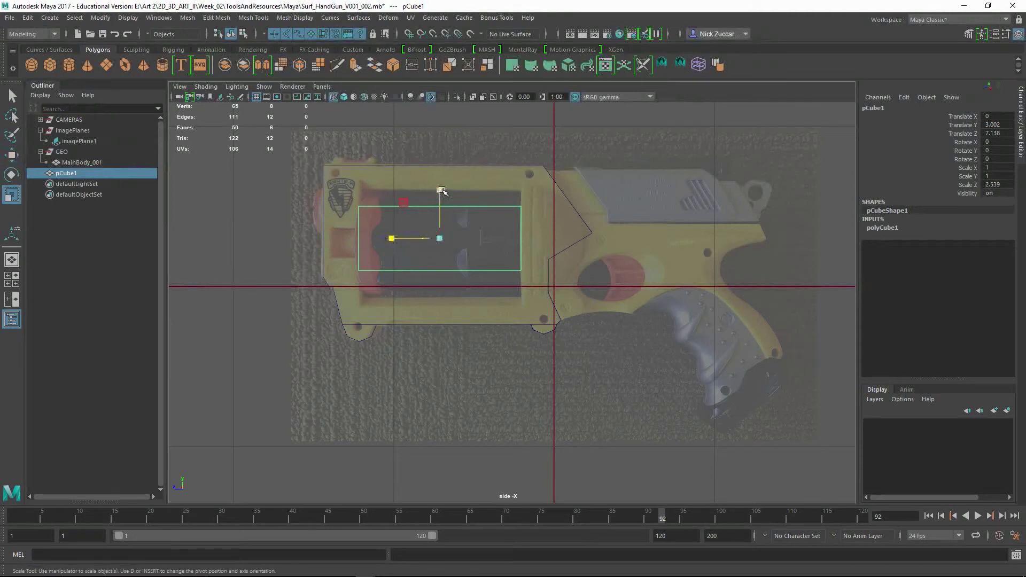
drag(440, 190, 447, 148)
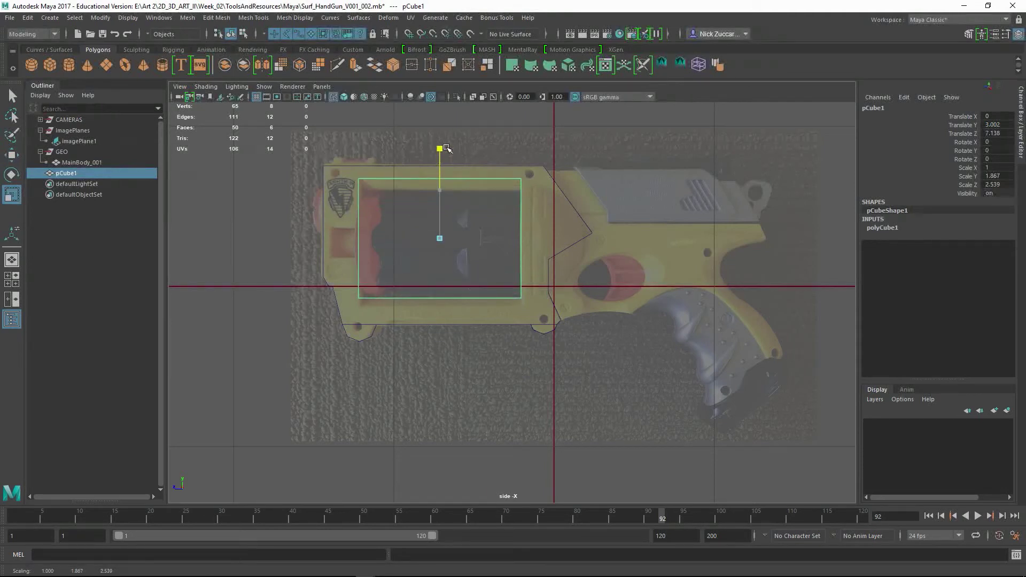
key(w)
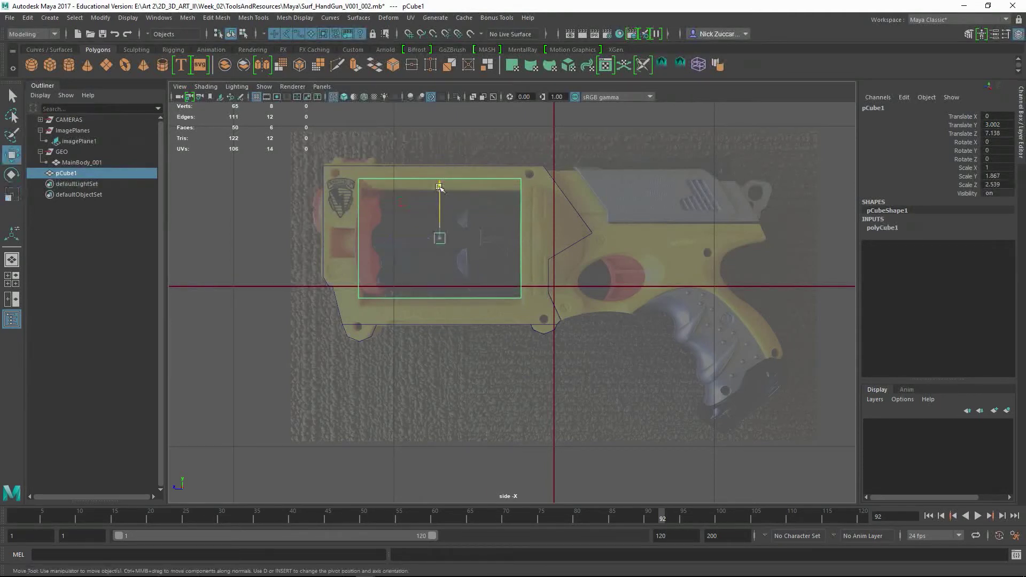
drag(440, 188, 439, 195)
key(r)
key(w)
key(r)
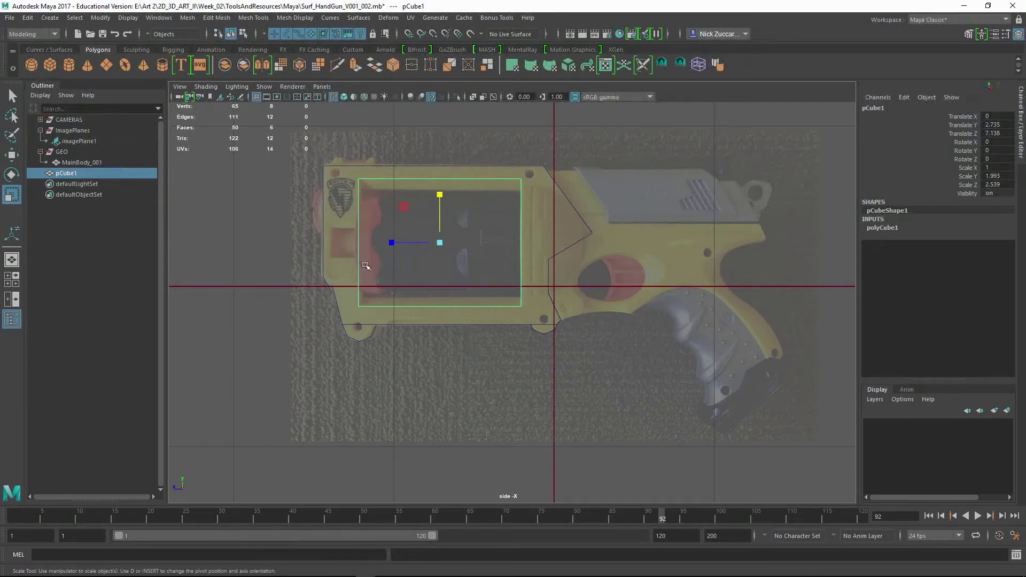
right_click(368, 265)
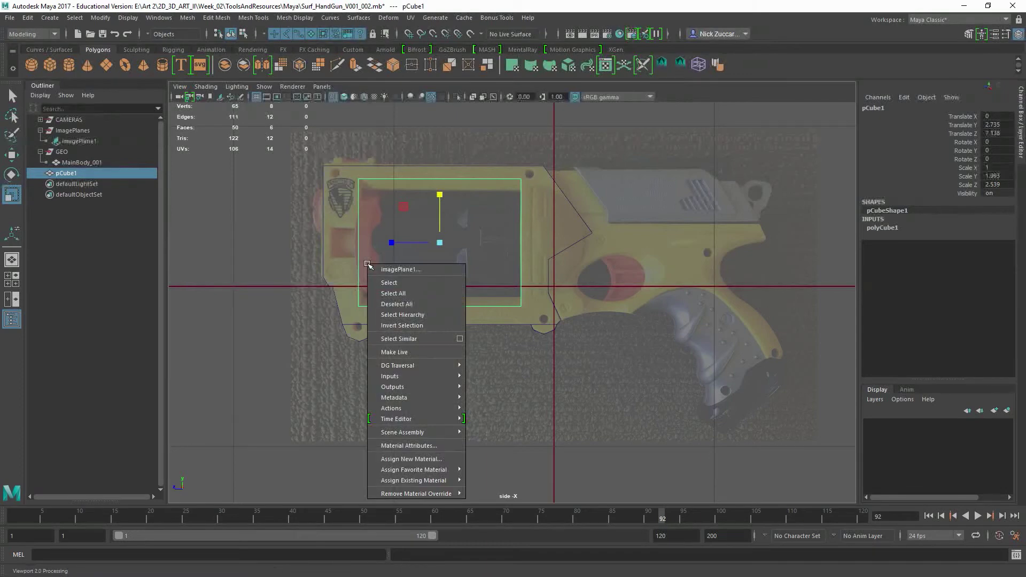
right_click(364, 240)
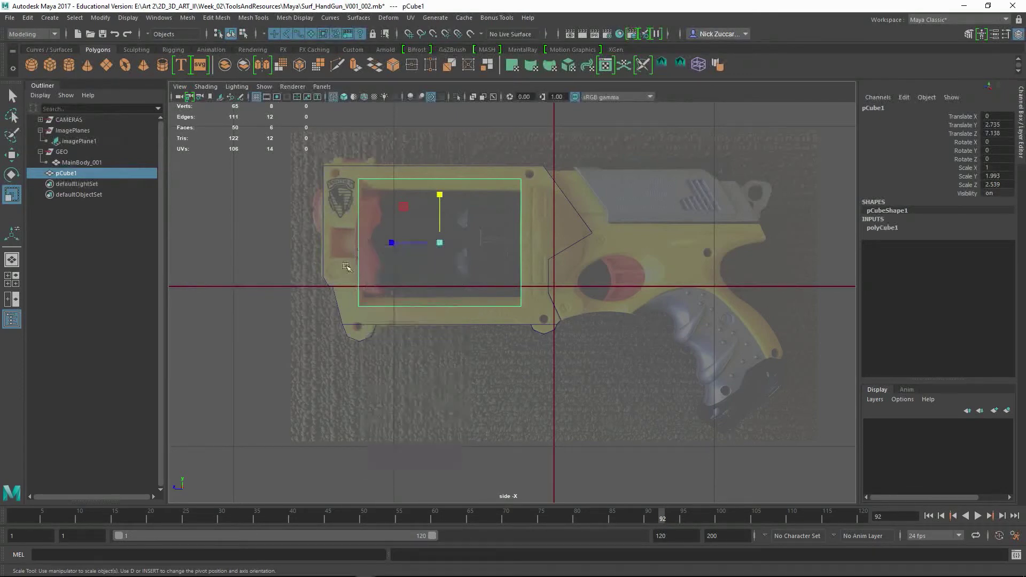
right_click(299, 316)
click(303, 295)
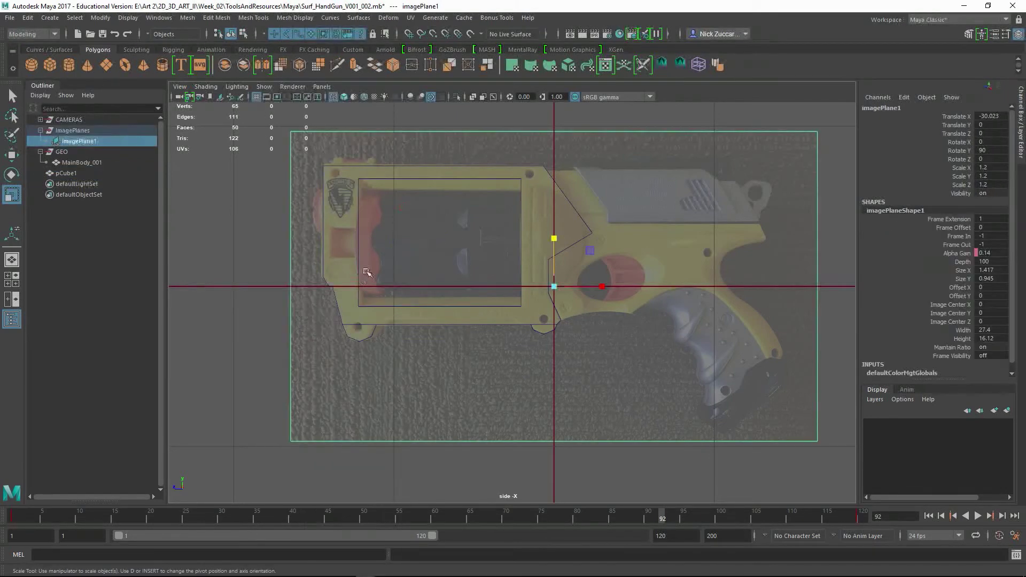
click(359, 272)
right_click(242, 371)
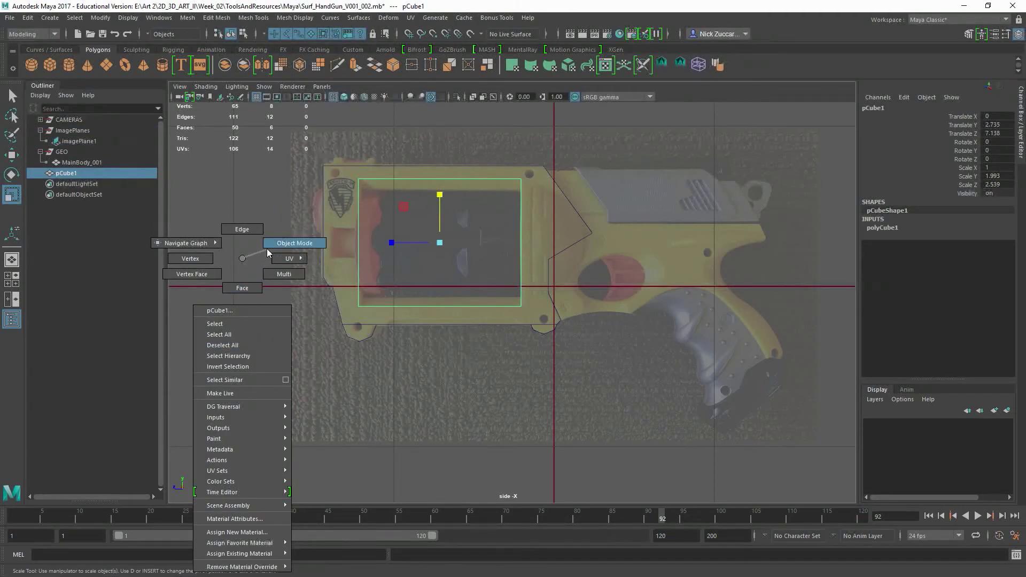
right_drag(238, 261, 244, 258)
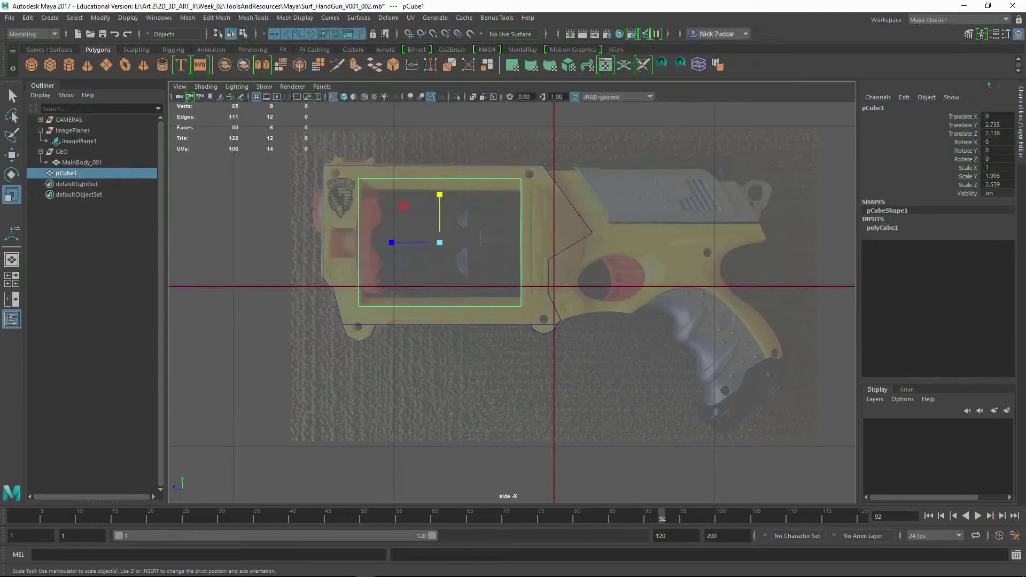
Cut two horizontal edge loops across the cube with Multi-Cut, level with the edges of the reference's orange notch.
right_drag(263, 329, 318, 244)
shift+right_drag(245, 293, 191, 295)
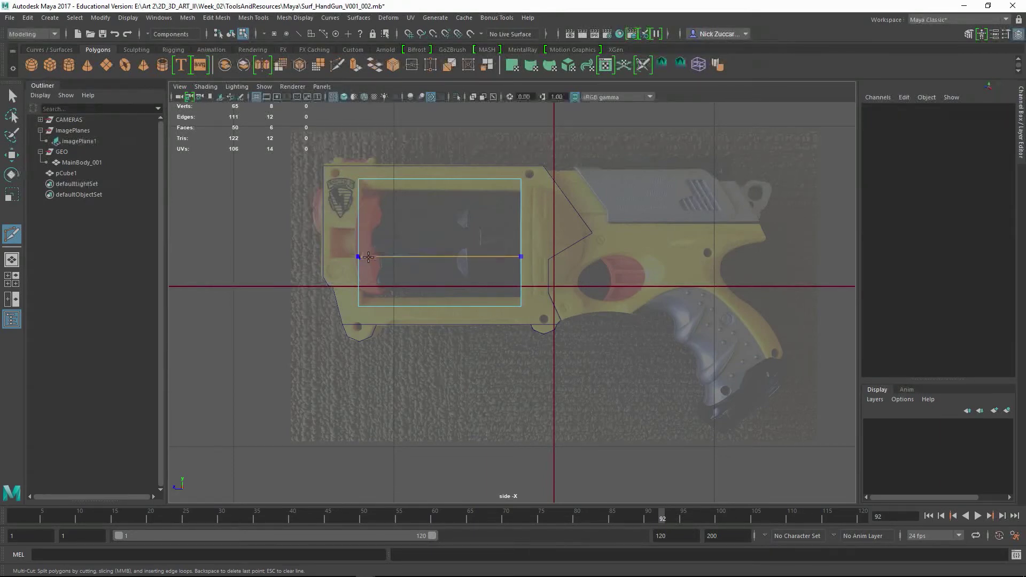
ctrl+click(369, 258)
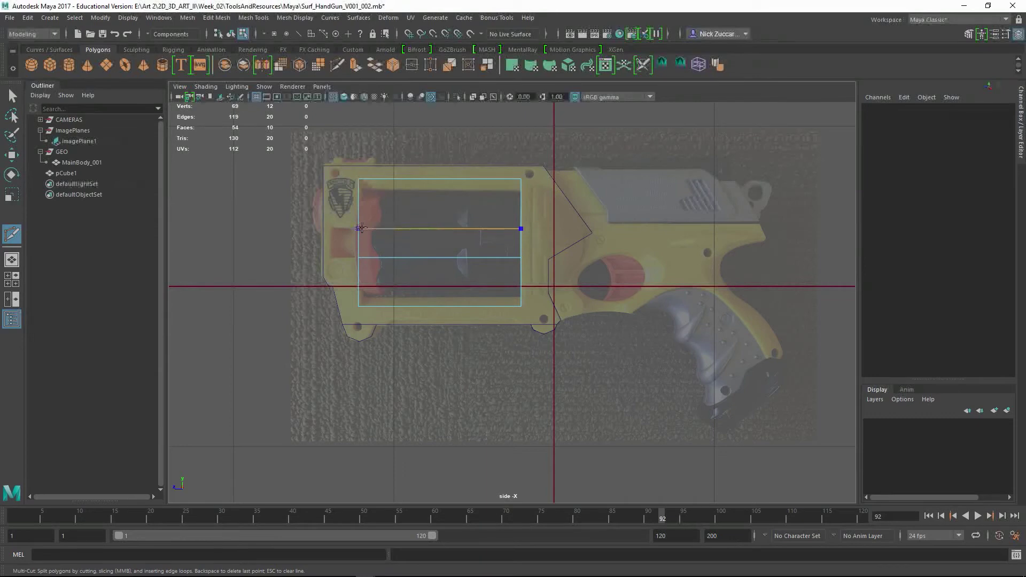
ctrl+click(363, 228)
In the perspective view, widen the cube along X until it sticks out of both sides of the main body, about 1.64 in Scale X.
key(space)
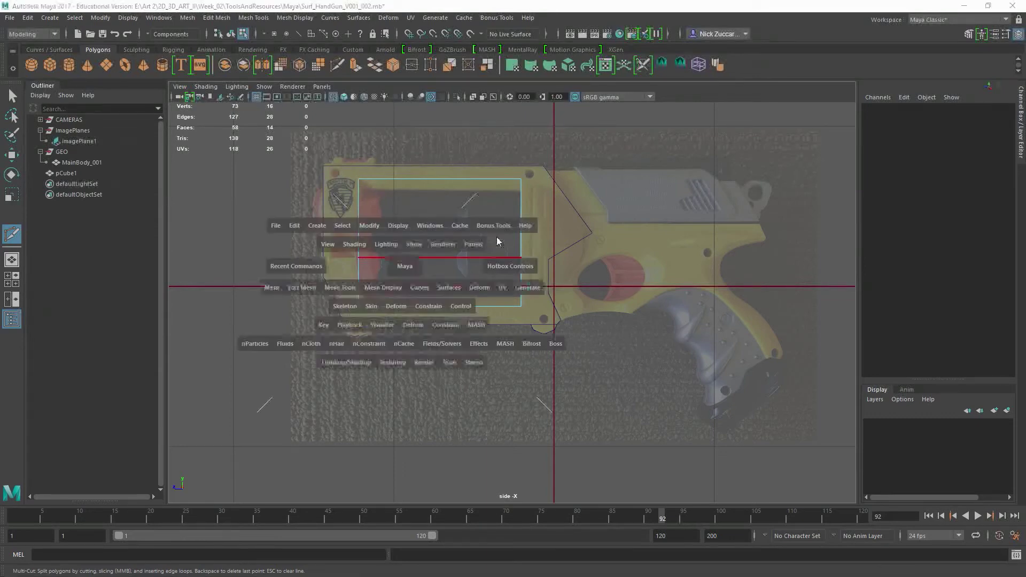
key(space)
alt+drag(672, 210, 619, 256)
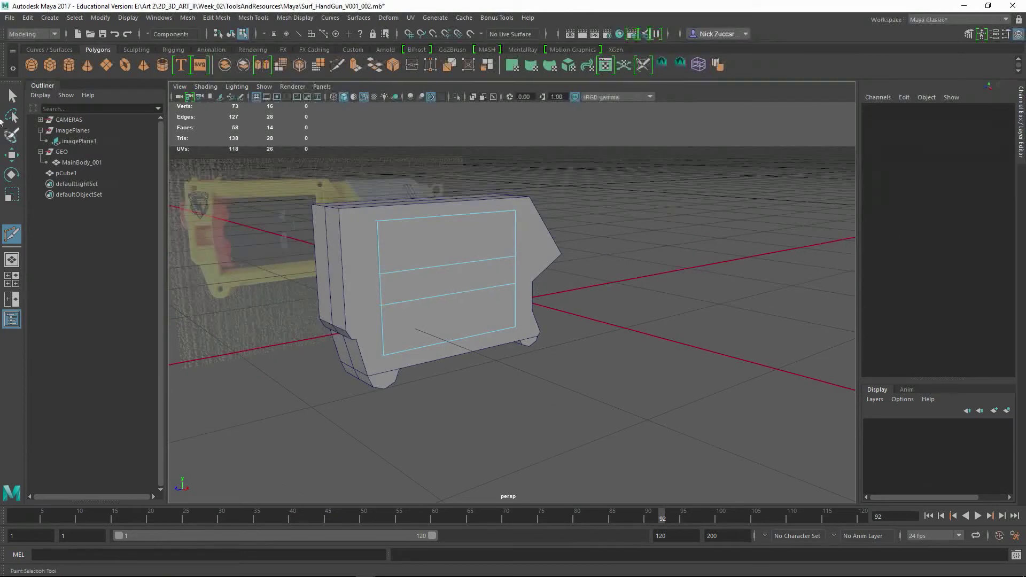
click(11, 95)
alt+middle_drag(389, 226, 415, 203)
alt+drag(415, 207, 306, 184)
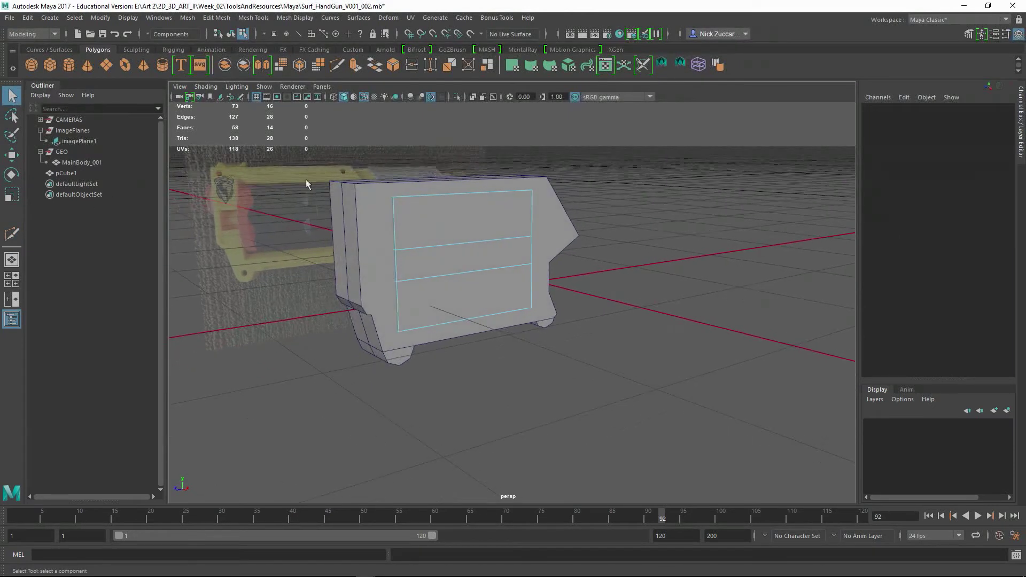
key(F8)
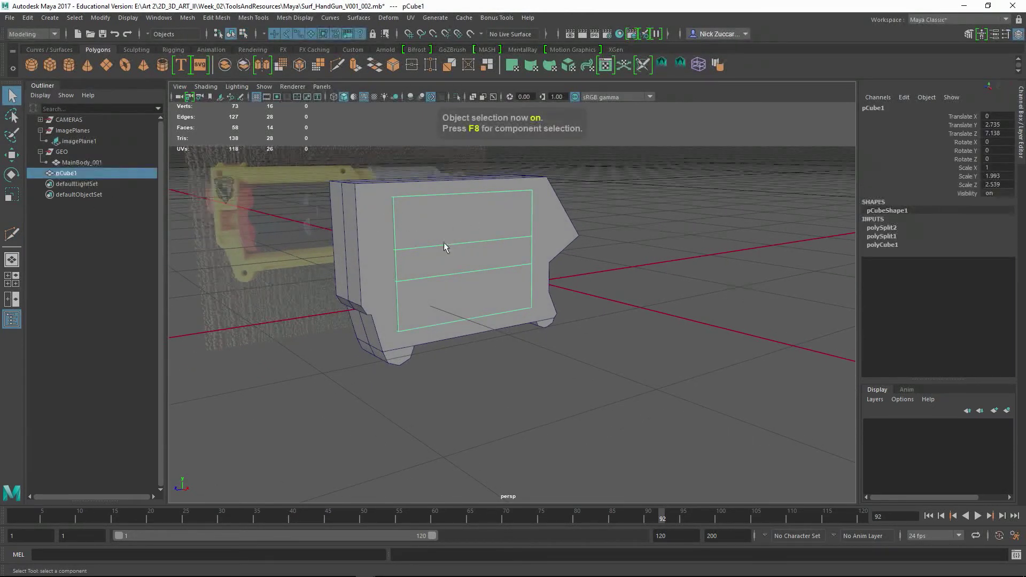
key(r)
drag(477, 259, 392, 306)
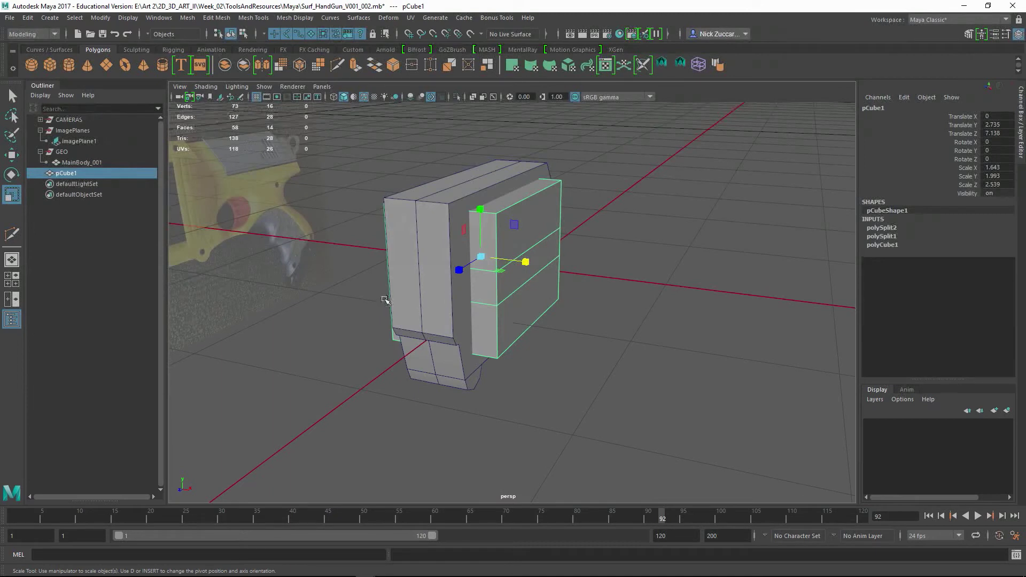
Extrude the middle face on the cube's front end with a thickness of about 1.4.
key(F11)
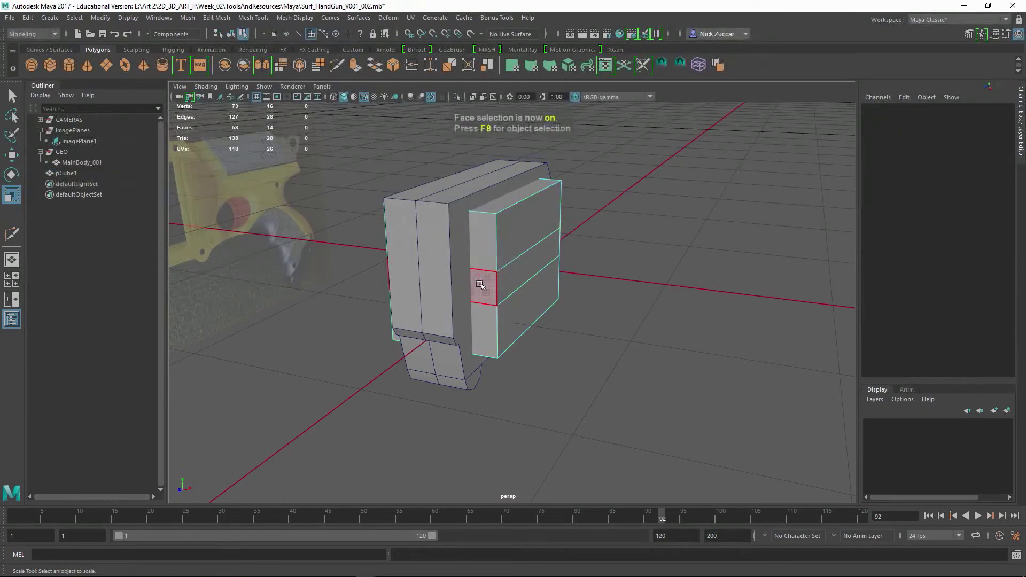
click(479, 291)
right_drag(483, 304, 486, 294)
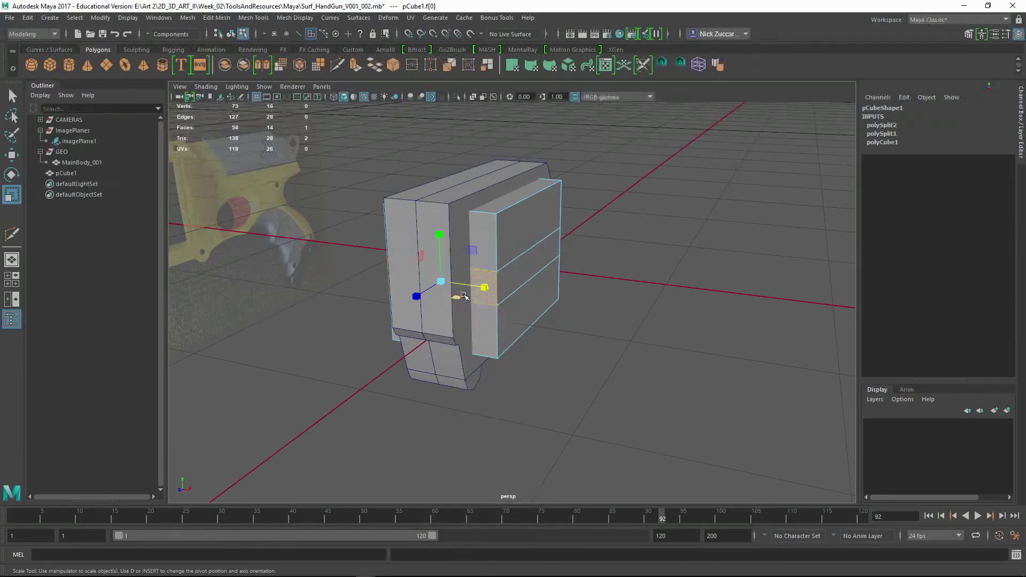
alt+drag(497, 307, 456, 280)
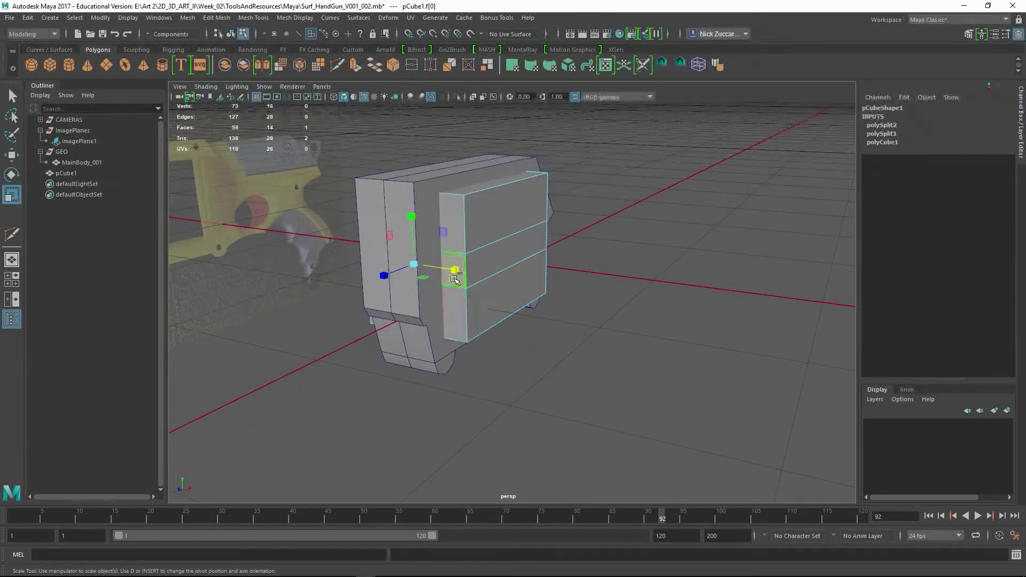
shift+right_click(455, 280)
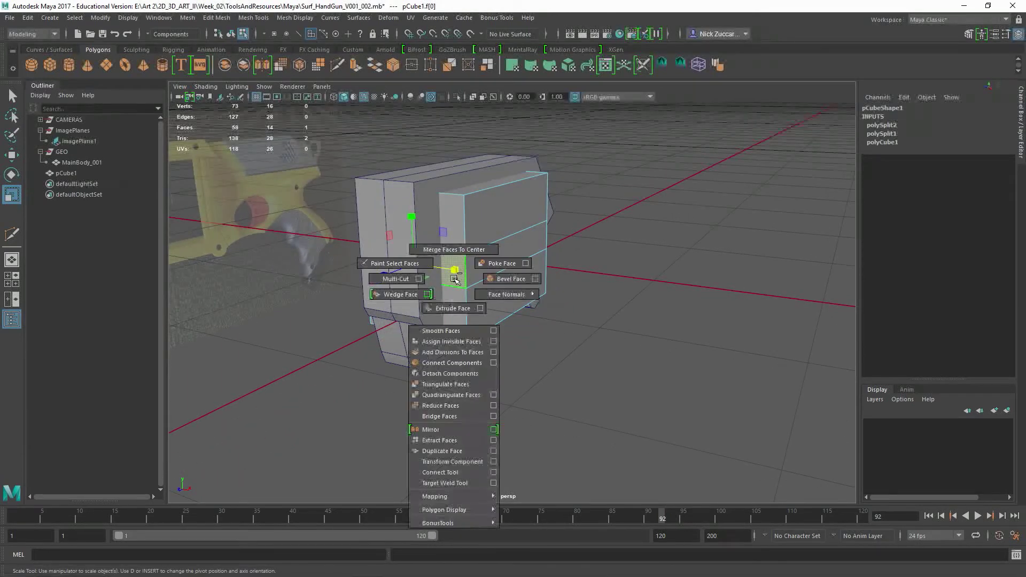
click(453, 309)
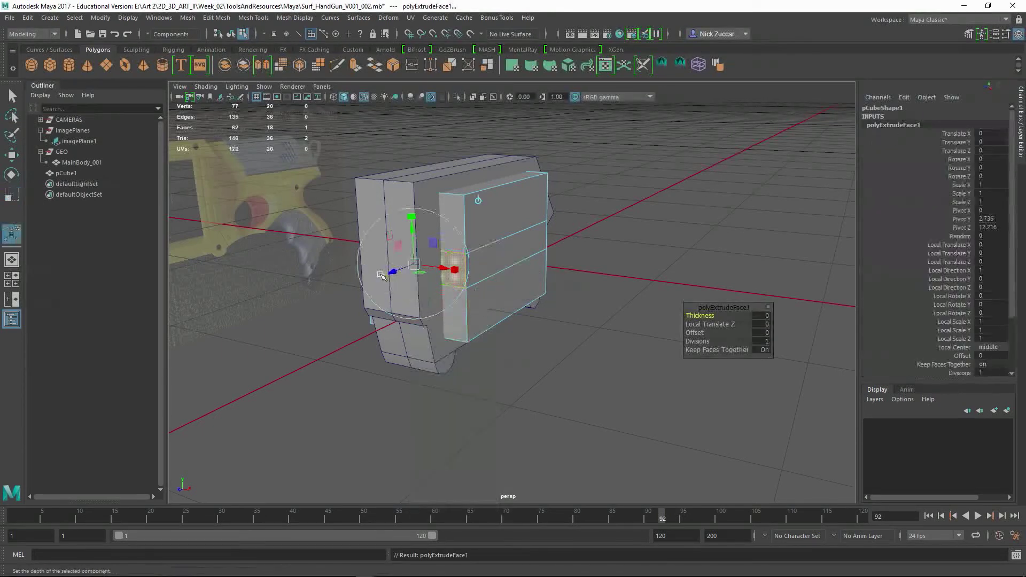
drag(394, 272, 376, 278)
key(ctrl+z)
drag(703, 317, 708, 314)
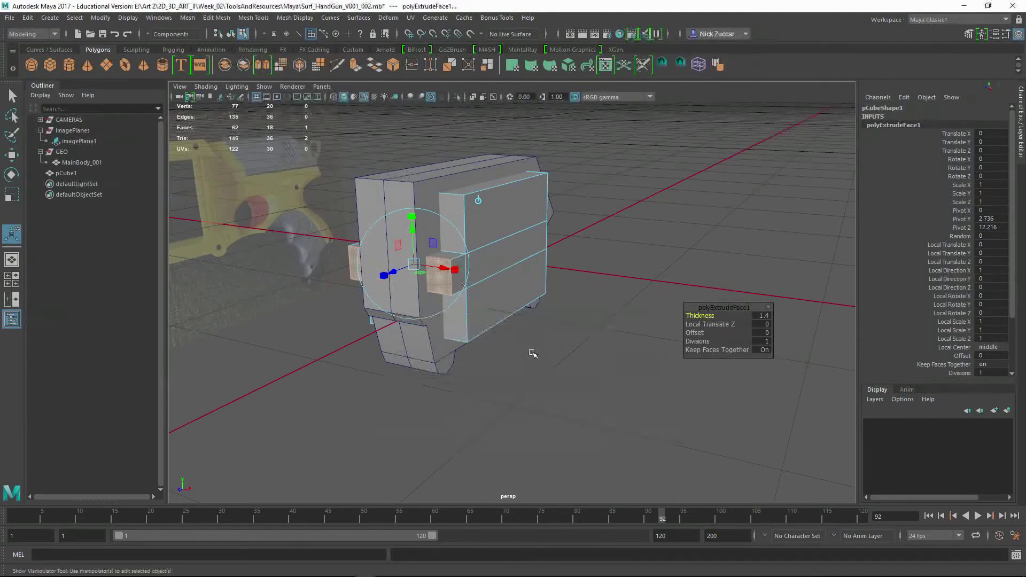
In the side view, fit the extrusion to the reference's orange notch with a thickness of about 1.58, nudging it slightly forward.
key(space)
alt+drag(588, 363, 592, 365)
key(space)
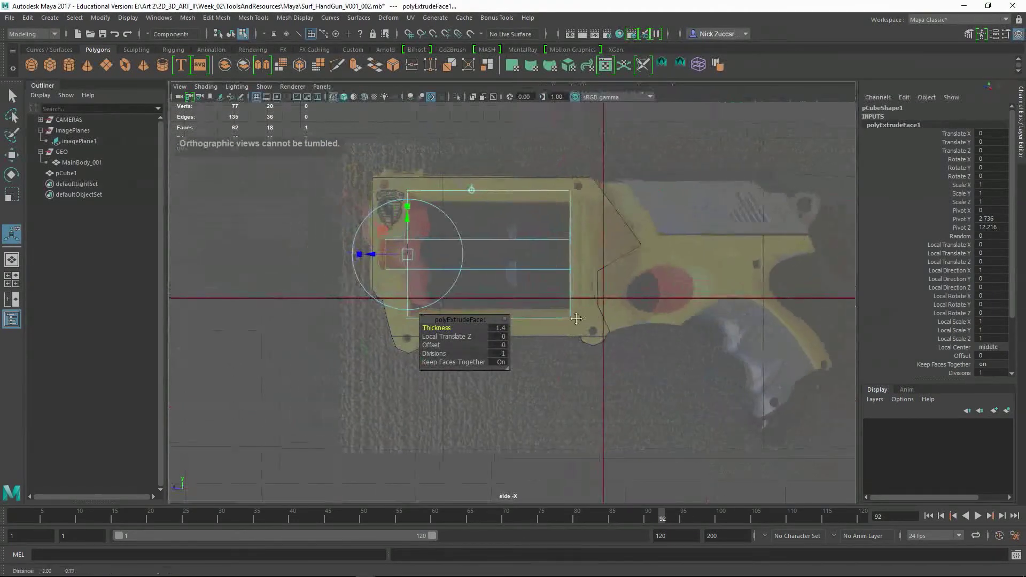
drag(447, 328, 453, 327)
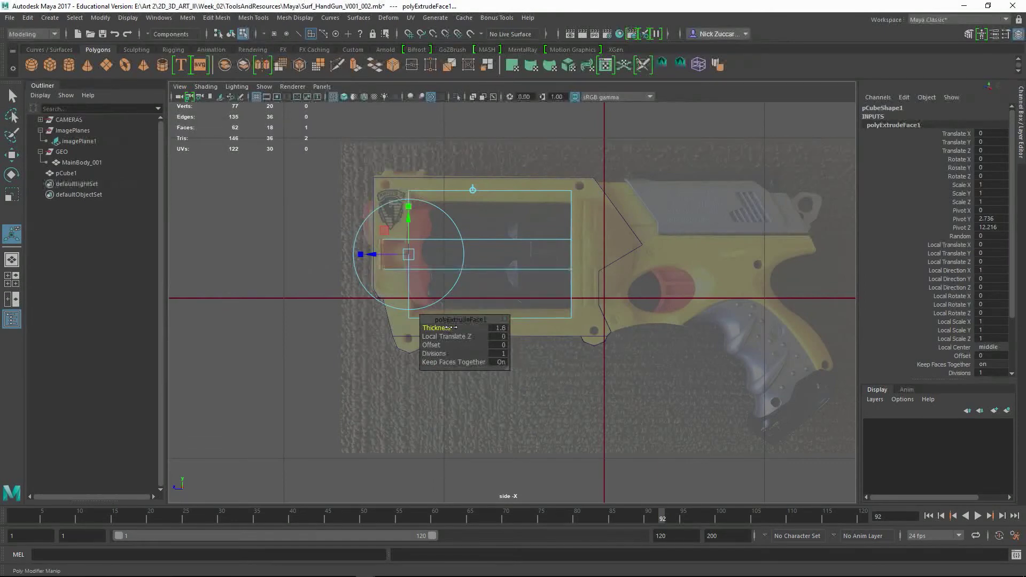
click(498, 328)
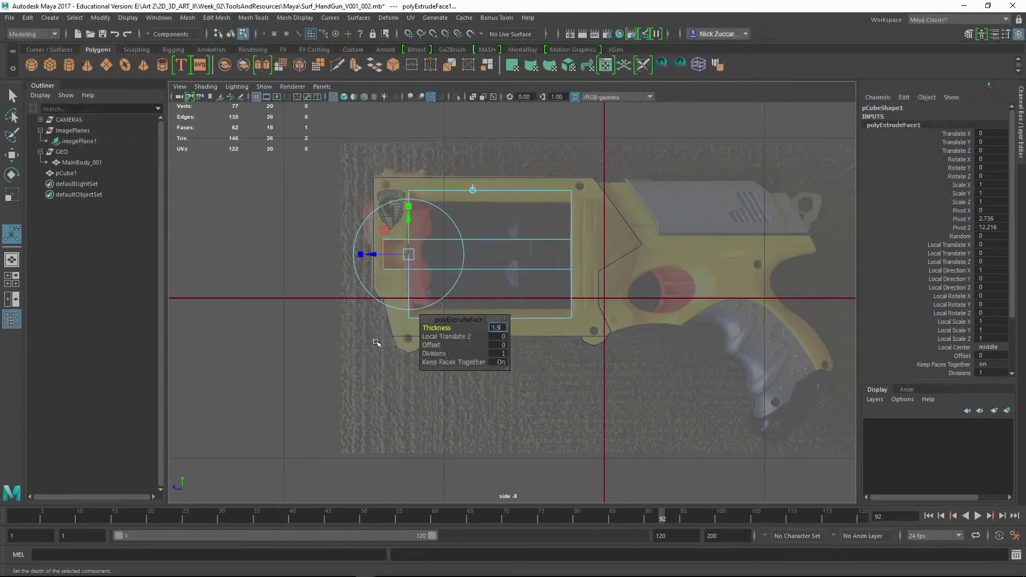
key(Tab)
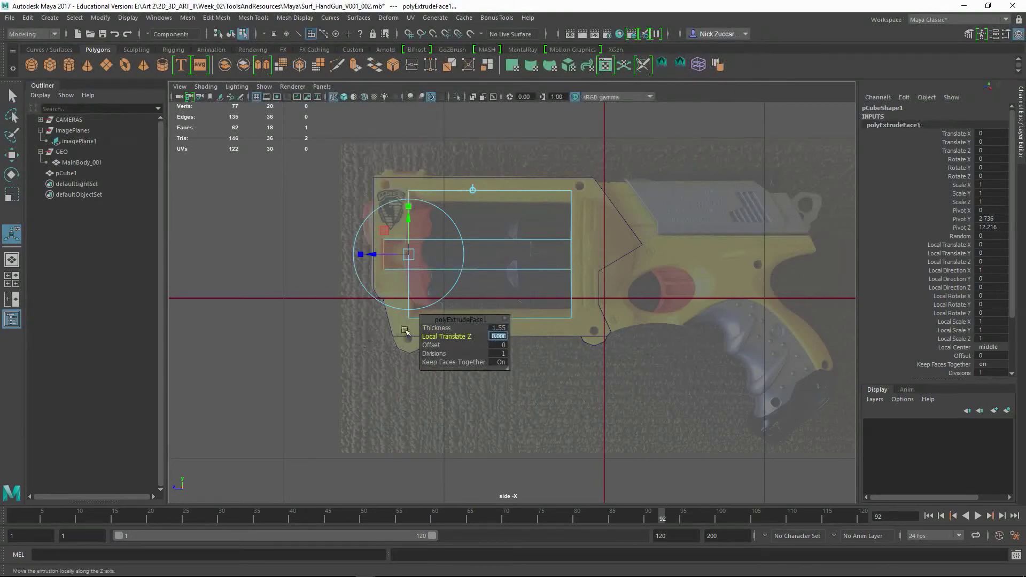
click(498, 328)
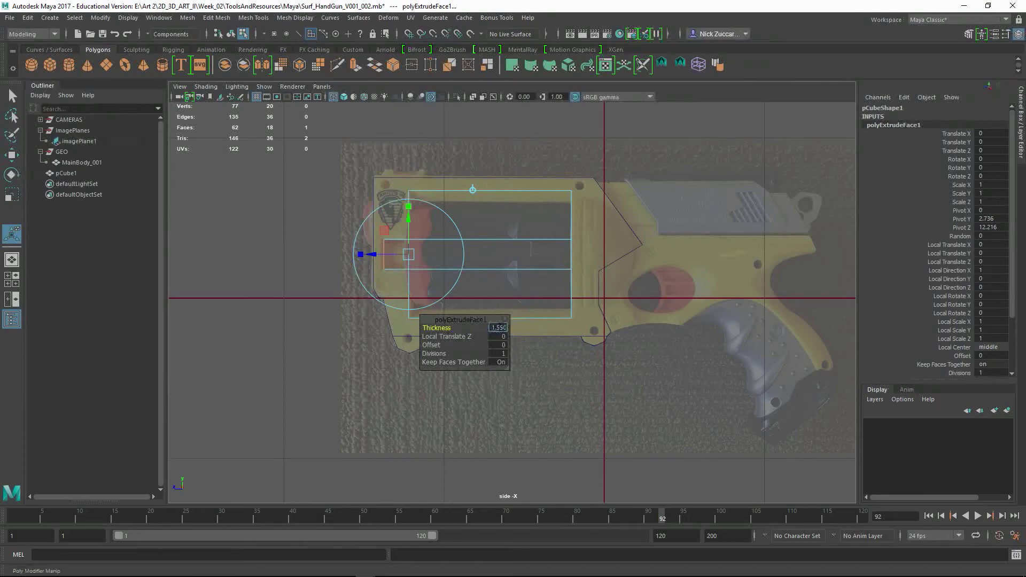
click(498, 328)
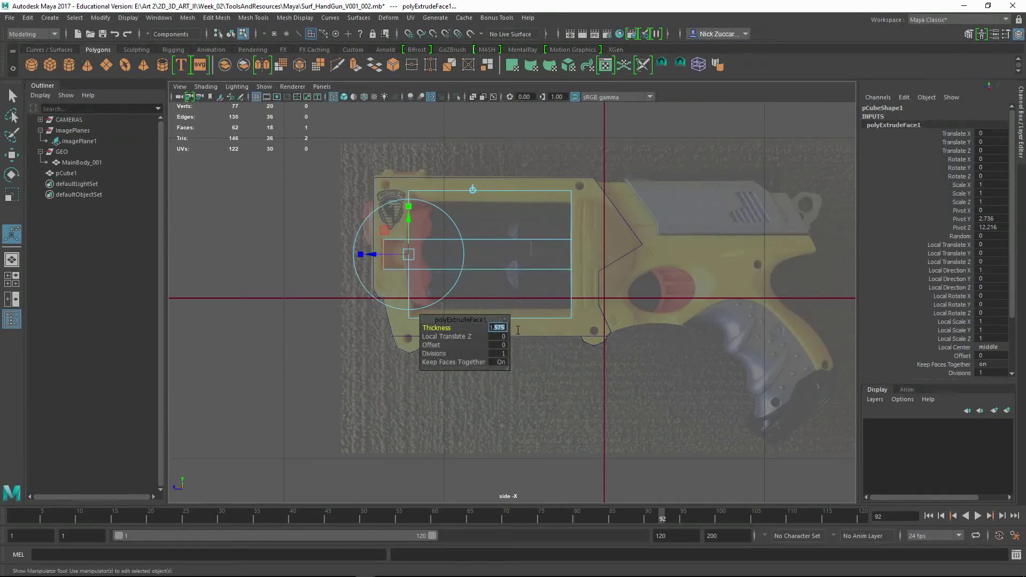
key(Return)
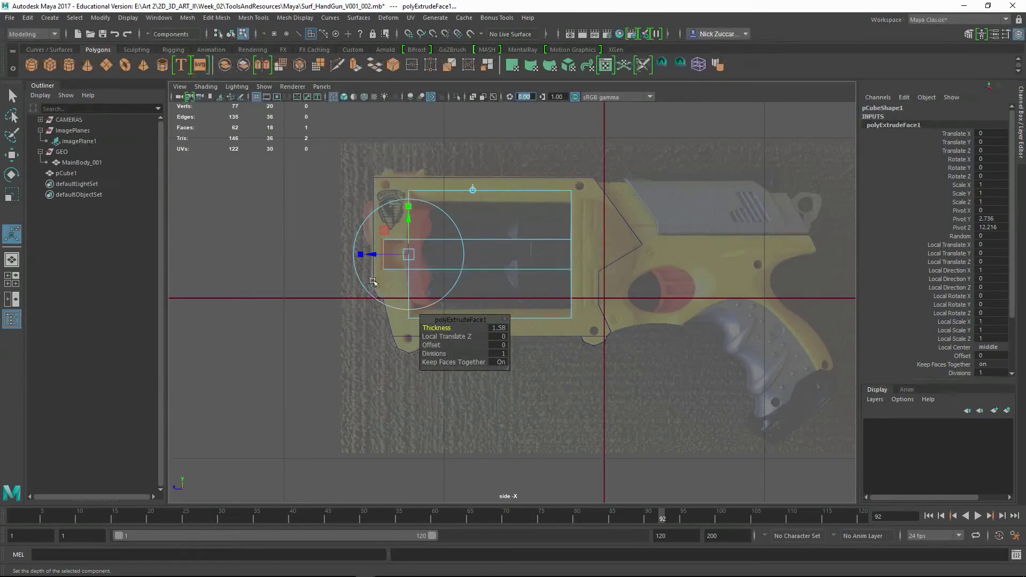
drag(373, 254, 371, 255)
click(247, 290)
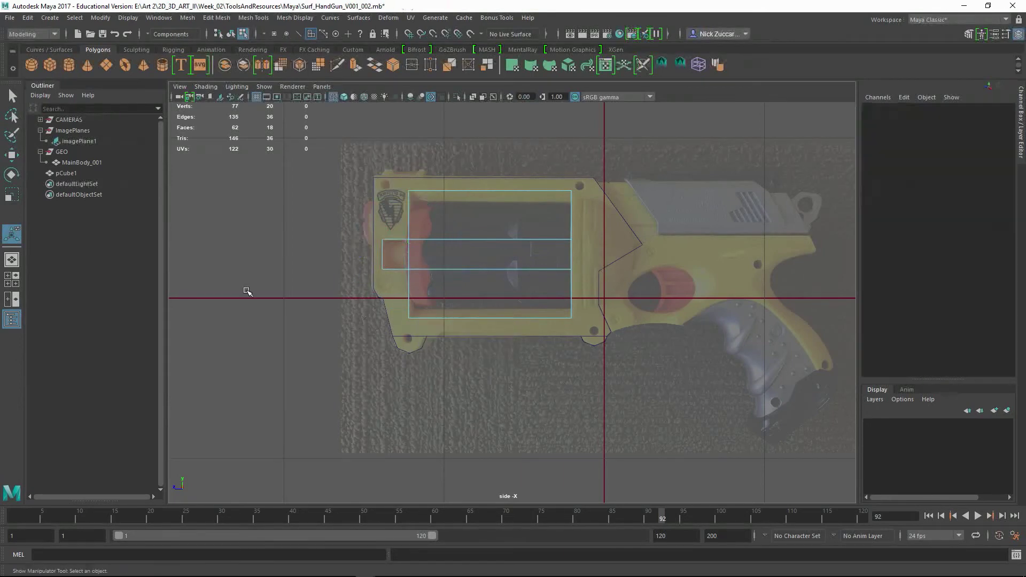
Return to the perspective view and delete the construction history of the extruded cube in object mode.
key(space)
key(space)
alt+drag(540, 271, 543, 297)
key(F8)
key(q)
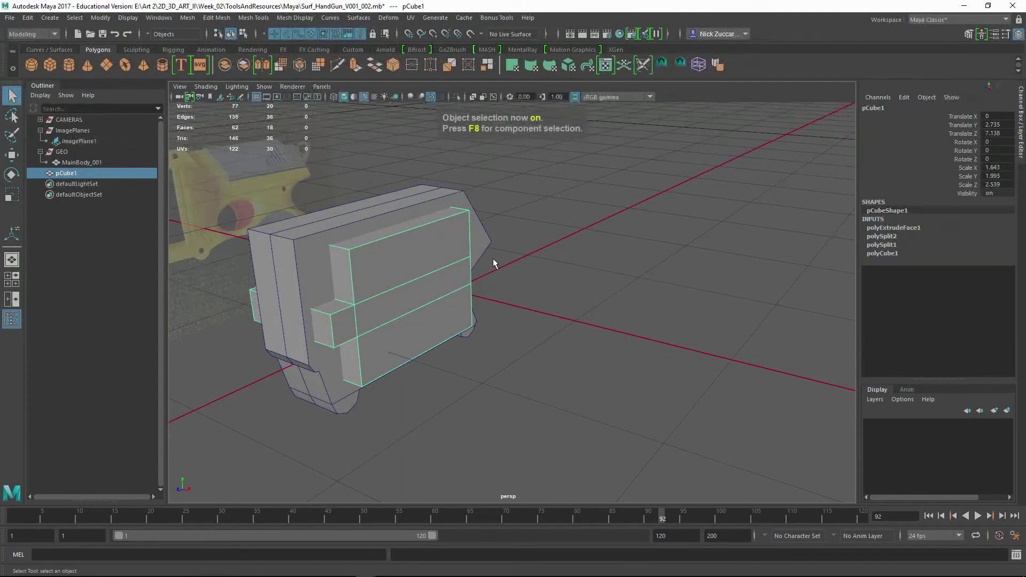
key(alt+shift+d)
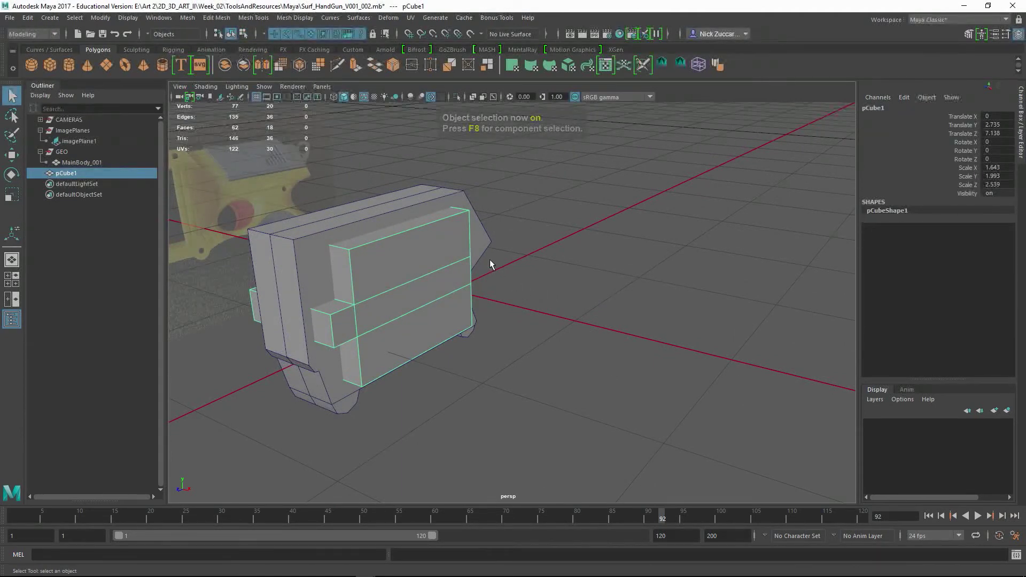
click(546, 316)
Subtract the extruded cube from MainBody_001 with a Boolean Difference.
alt+middle_drag(545, 320, 633, 316)
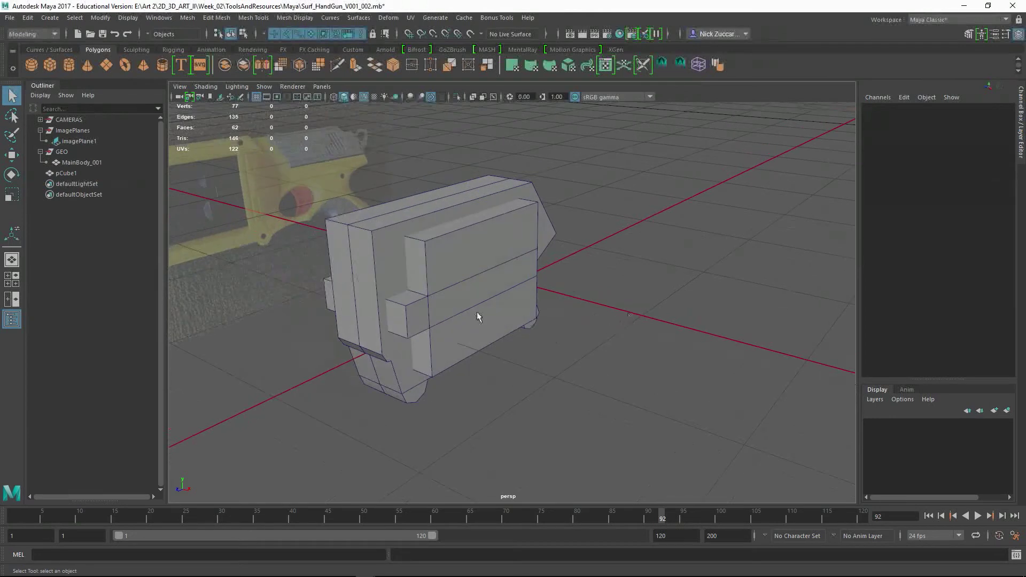
click(381, 271)
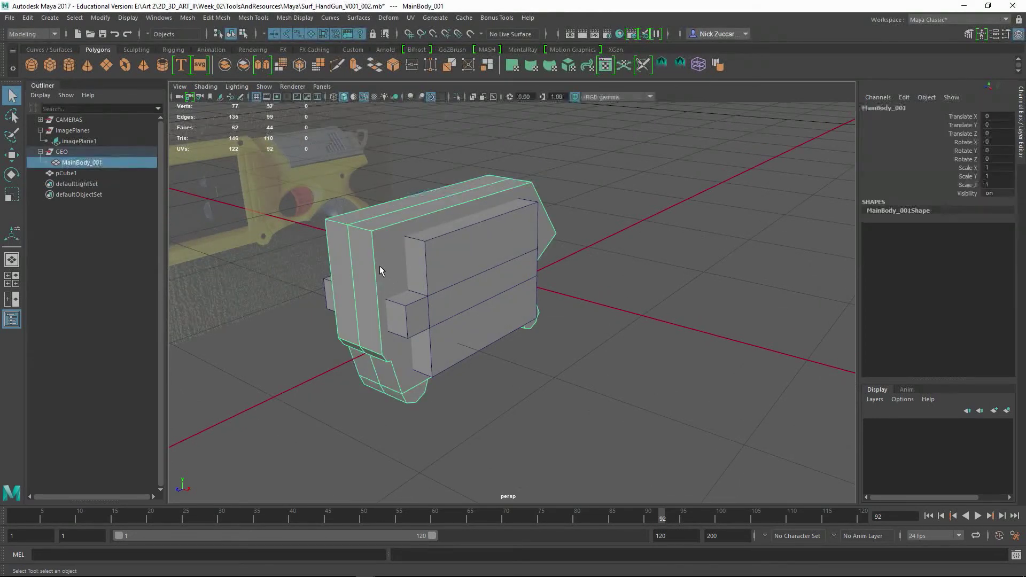
shift+click(427, 256)
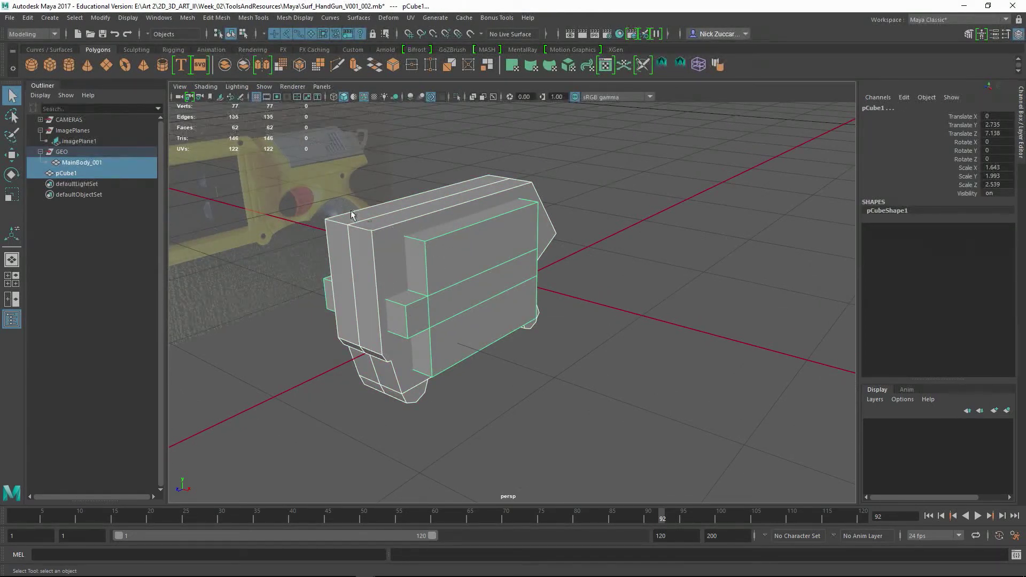
click(189, 18)
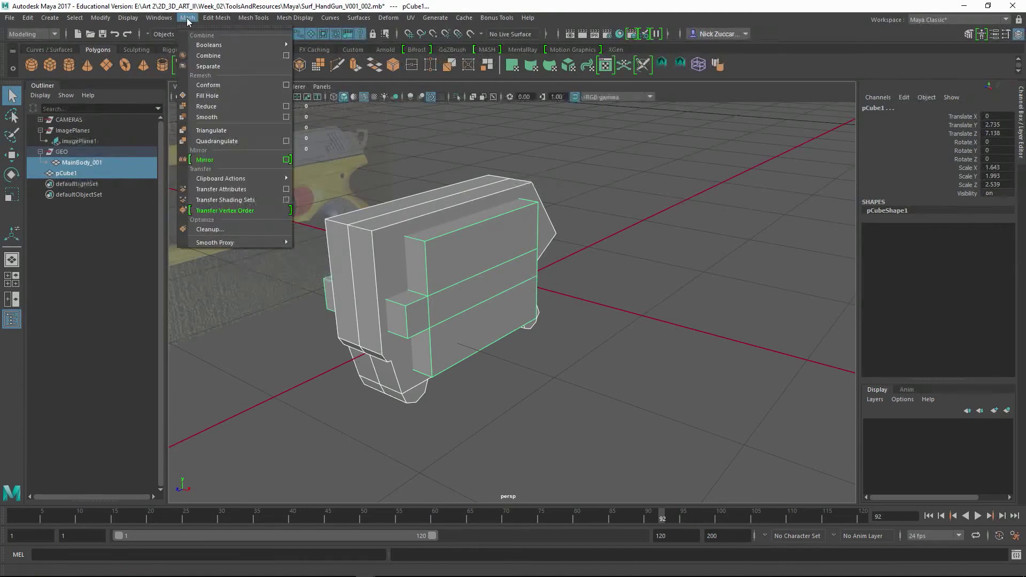
mouse_move(230, 43)
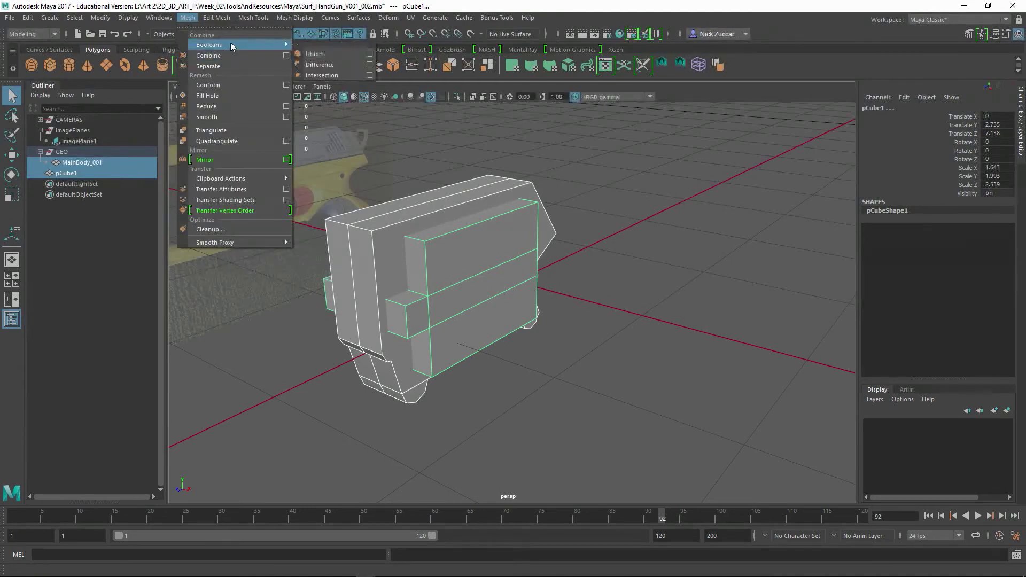
click(342, 66)
click(592, 275)
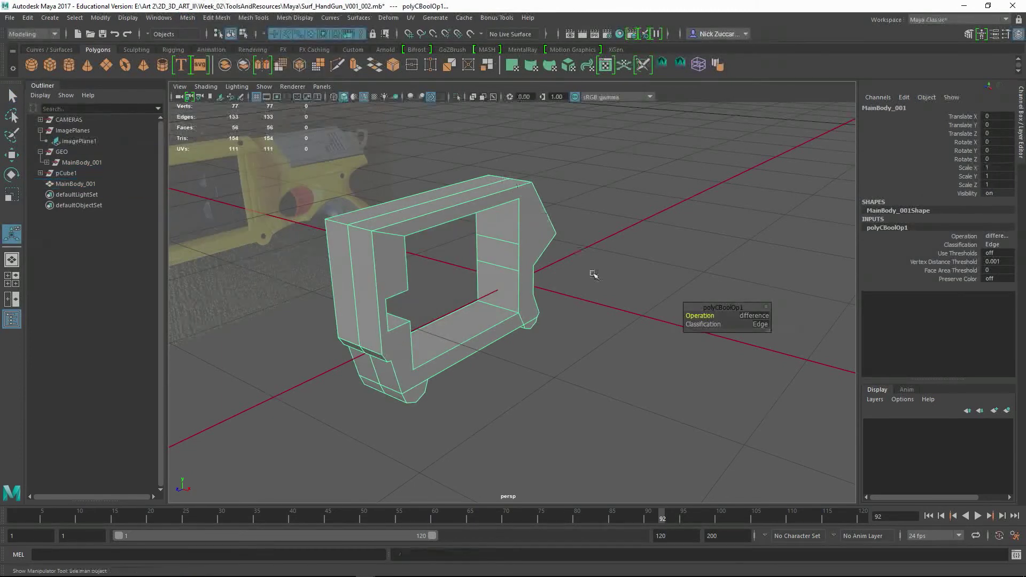
Delete the construction history of the cut main body and leave the mesh selected.
alt+drag(634, 277, 700, 273)
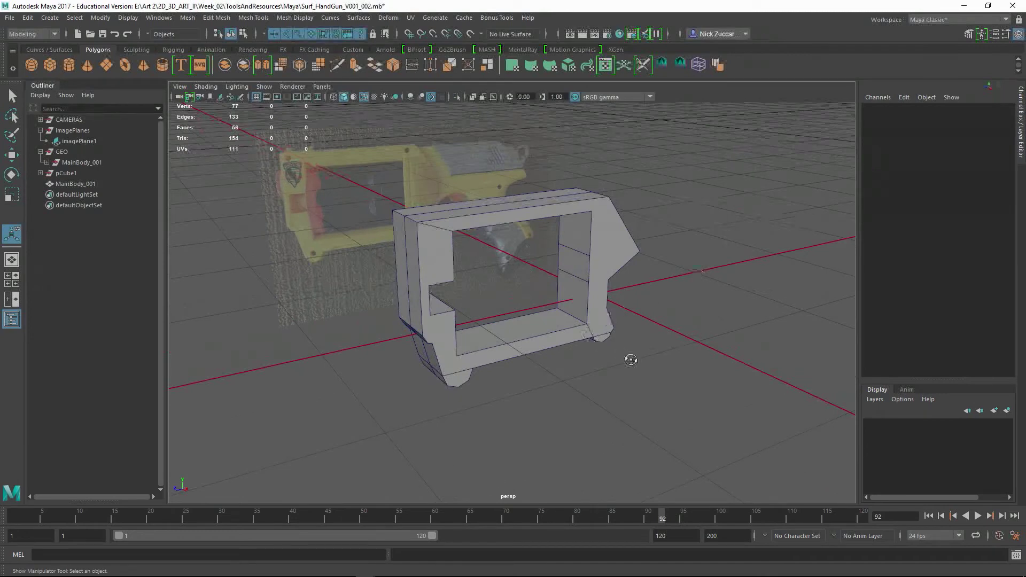
alt+drag(630, 358, 637, 365)
click(529, 362)
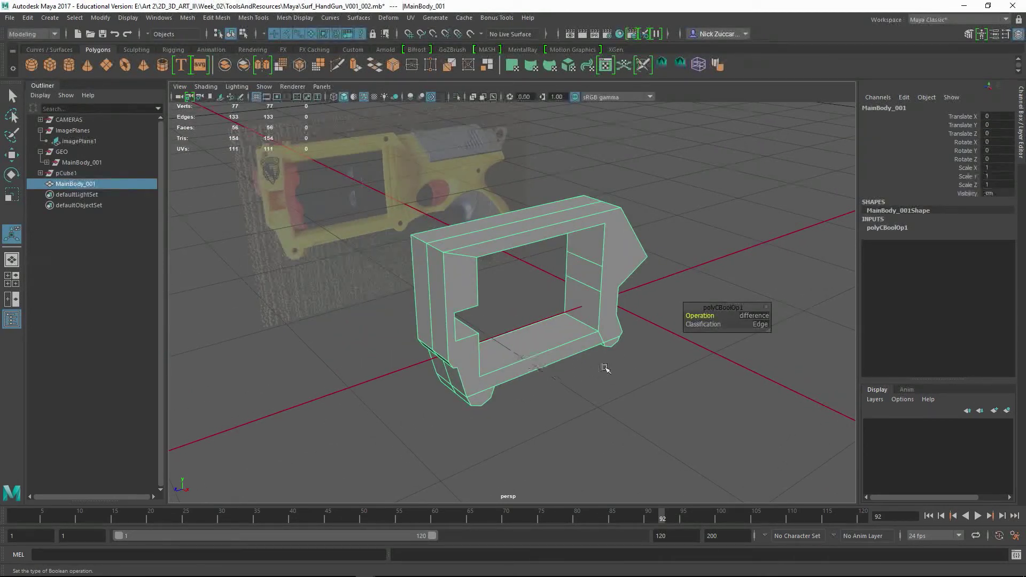
alt+drag(605, 360, 610, 375)
key(alt+shift+d)
click(620, 375)
click(557, 333)
alt+drag(557, 332, 571, 353)
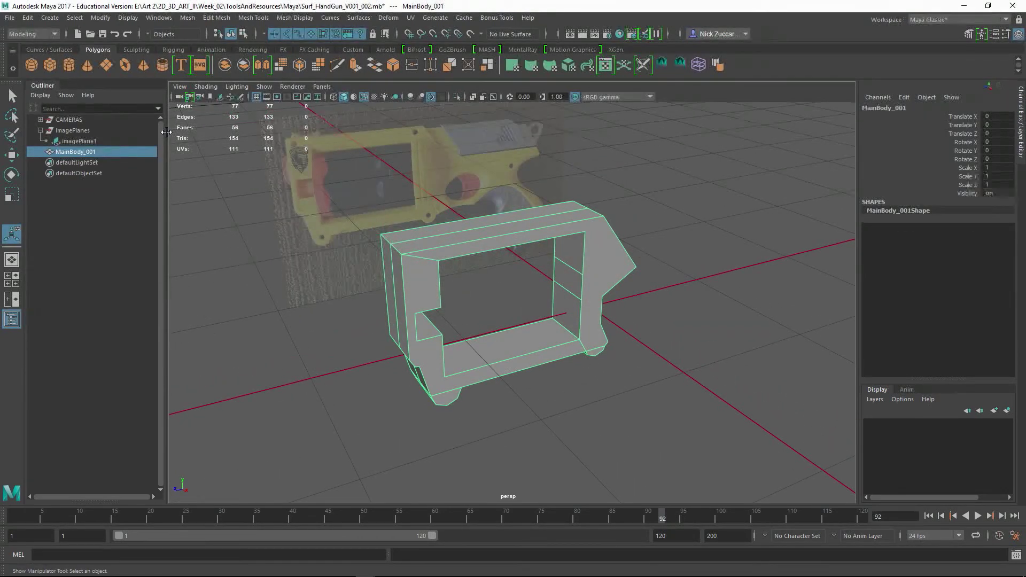
Mirror the main body across the world X axis in the negative direction, cutting the geometry and merging border vertices, then deselect it.
click(187, 18)
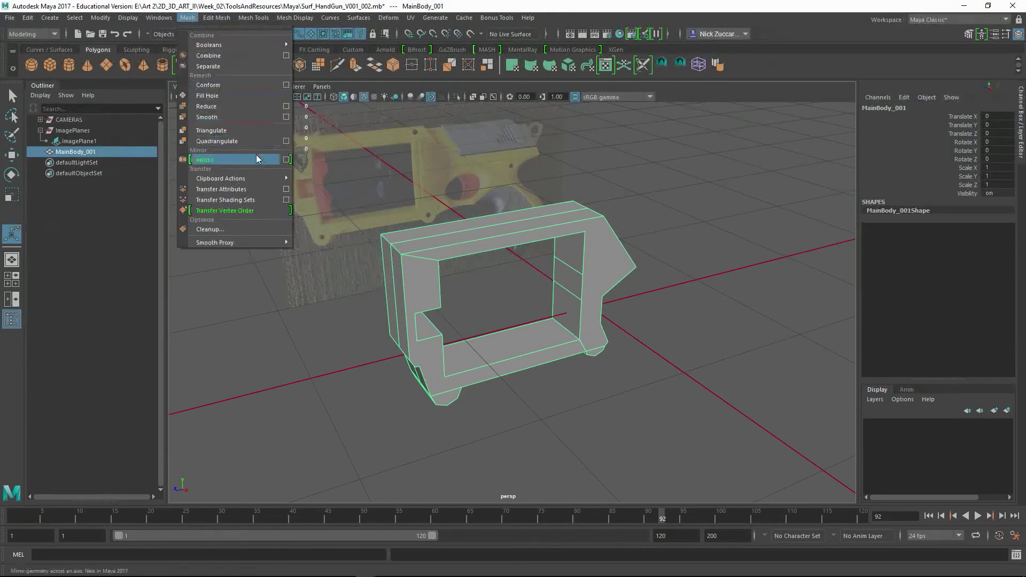
click(285, 160)
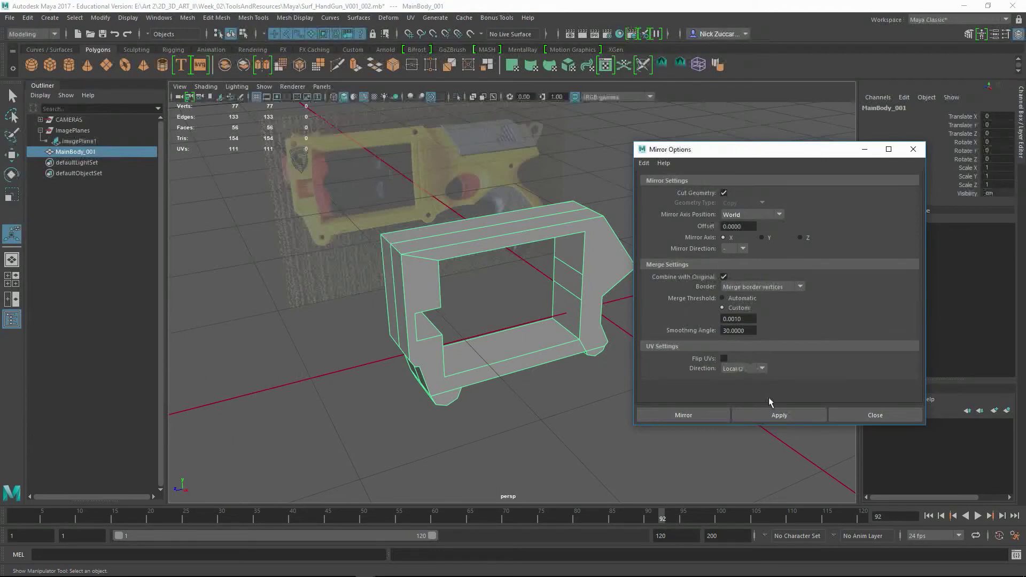
click(783, 416)
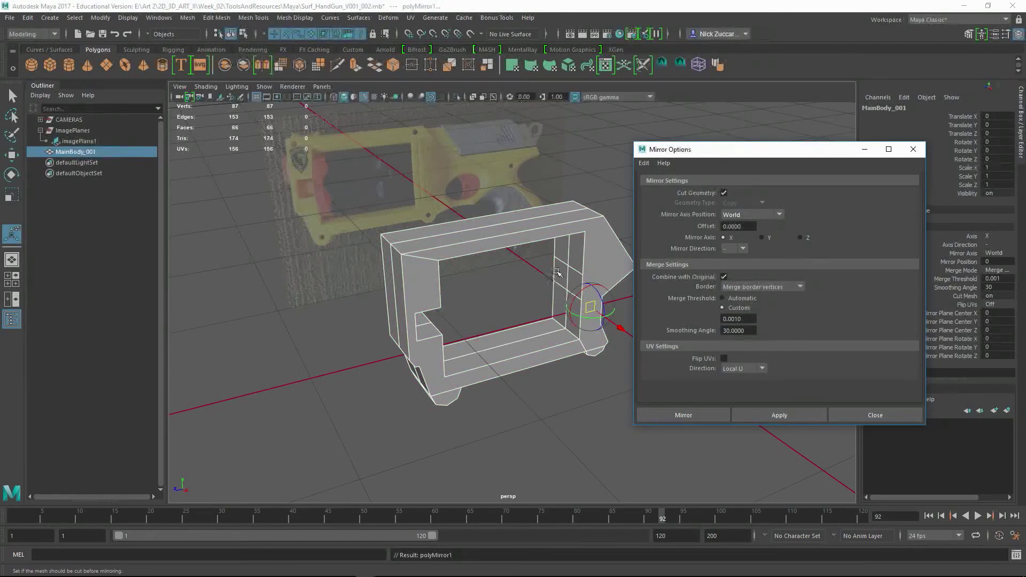
alt+middle_drag(518, 366, 465, 367)
alt+drag(465, 367, 485, 383)
click(486, 383)
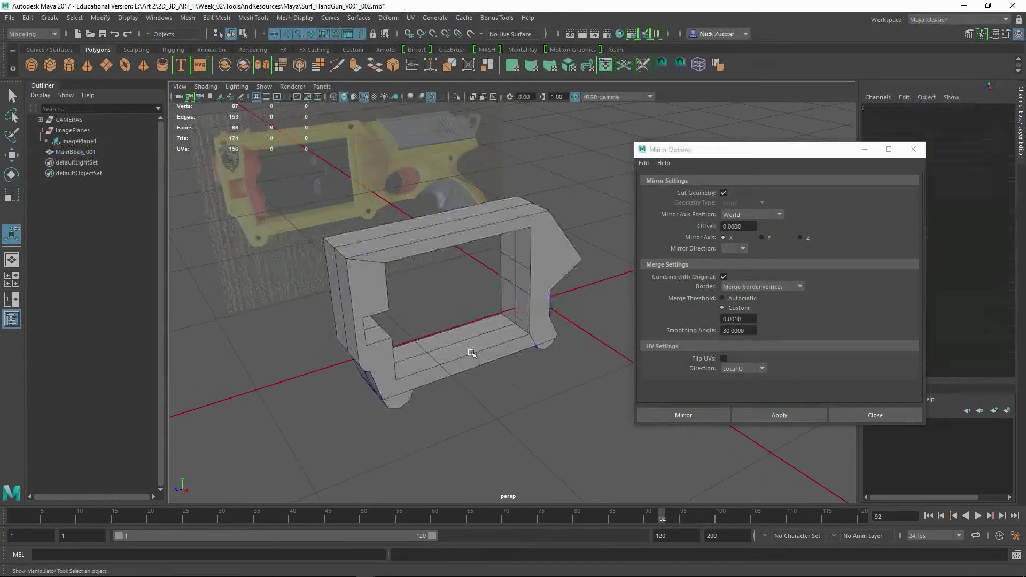
Delete the construction history of the mirrored main body and deselect it.
click(471, 353)
key(alt+shift+d)
click(502, 383)
Delete the two extra edge lines running across the rear inner wall of the main body's cylinder opening.
alt+middle_drag(511, 345, 346, 305)
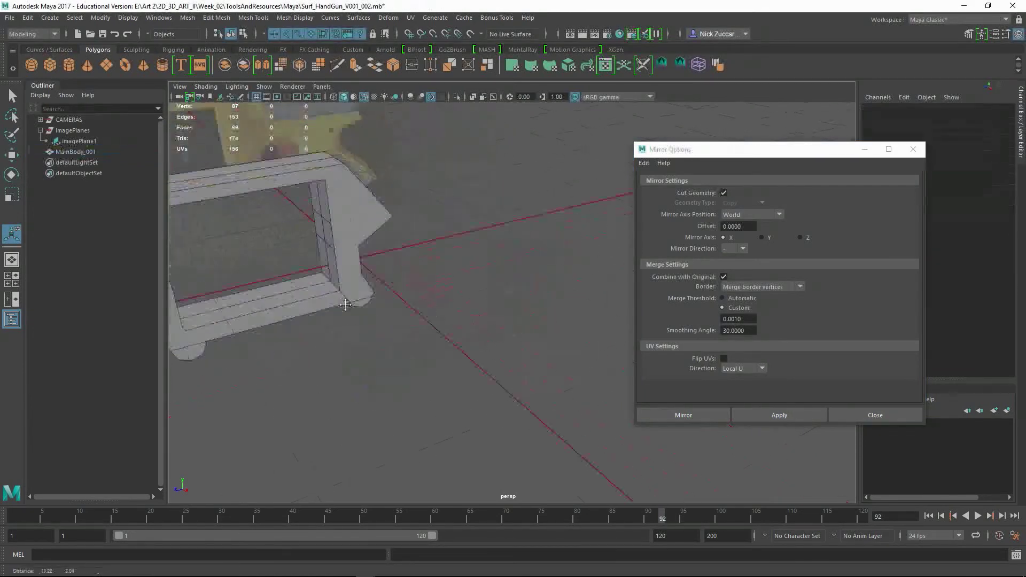
alt+drag(346, 305, 506, 318)
mouse_move(493, 281)
alt+right_down()
mouse_move(513, 298)
mouse_move(488, 300)
alt+right_up()
key(F10)
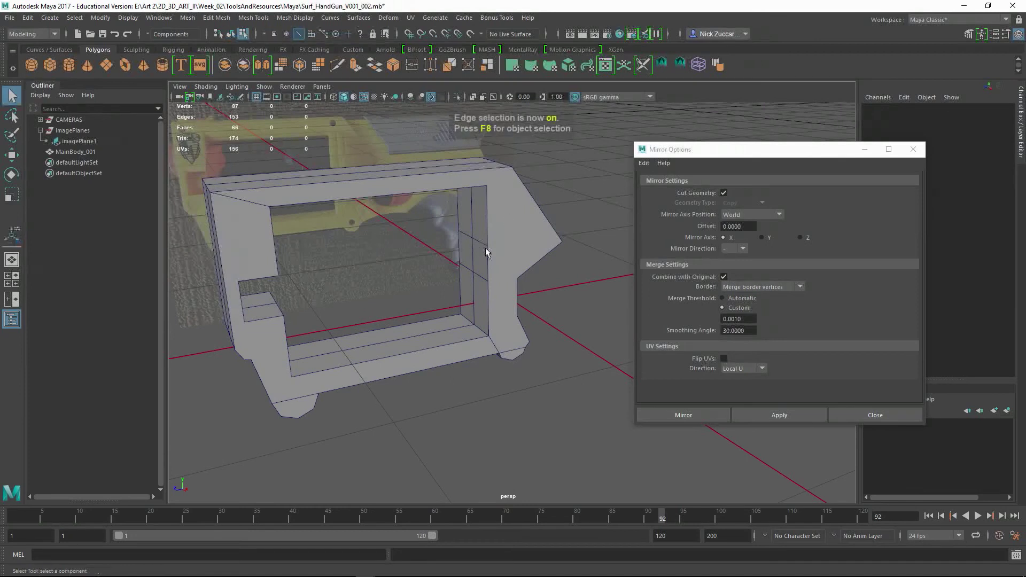
click(482, 247)
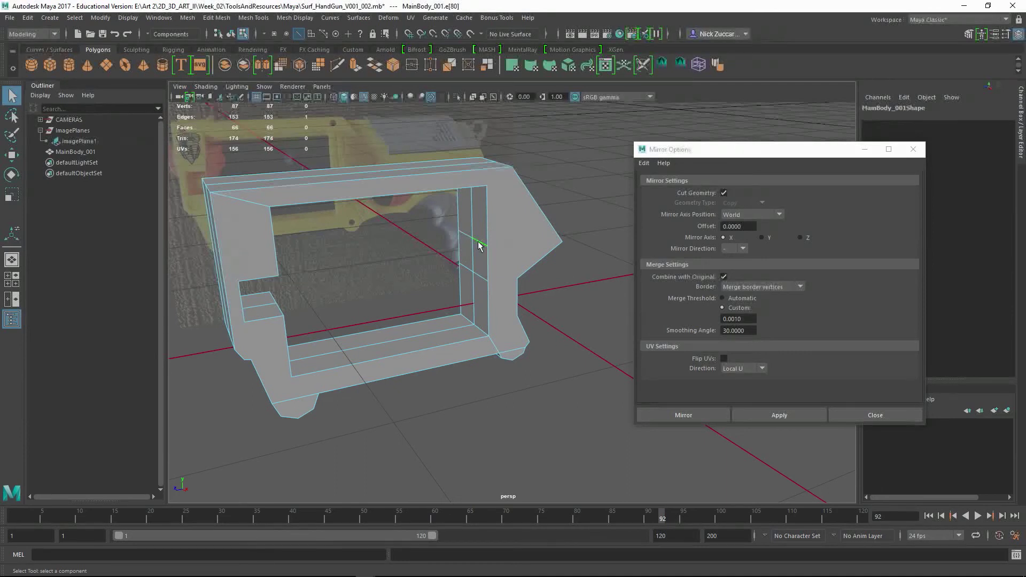
ctrl+right_drag(479, 245, 585, 239)
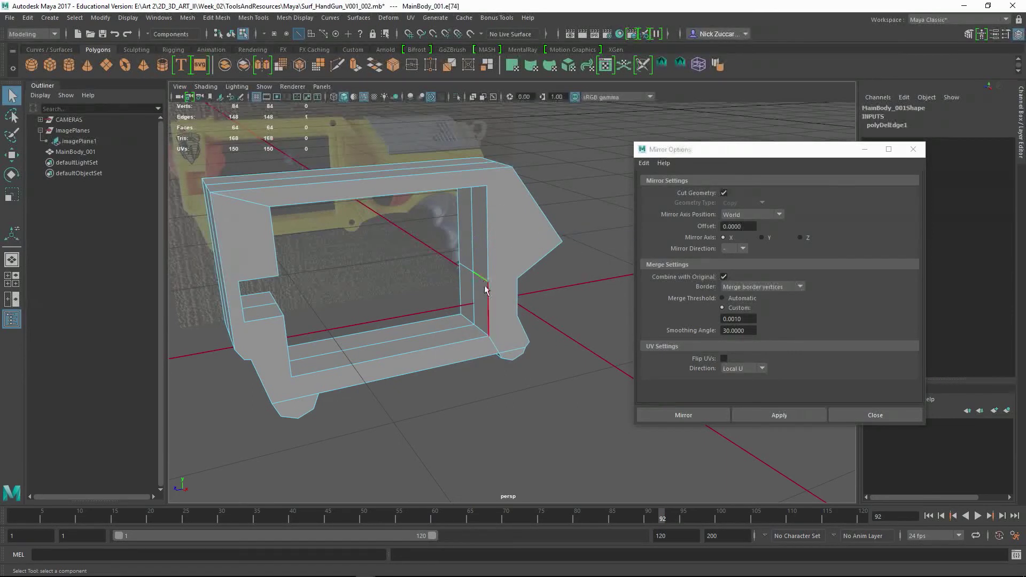
key(Delete)
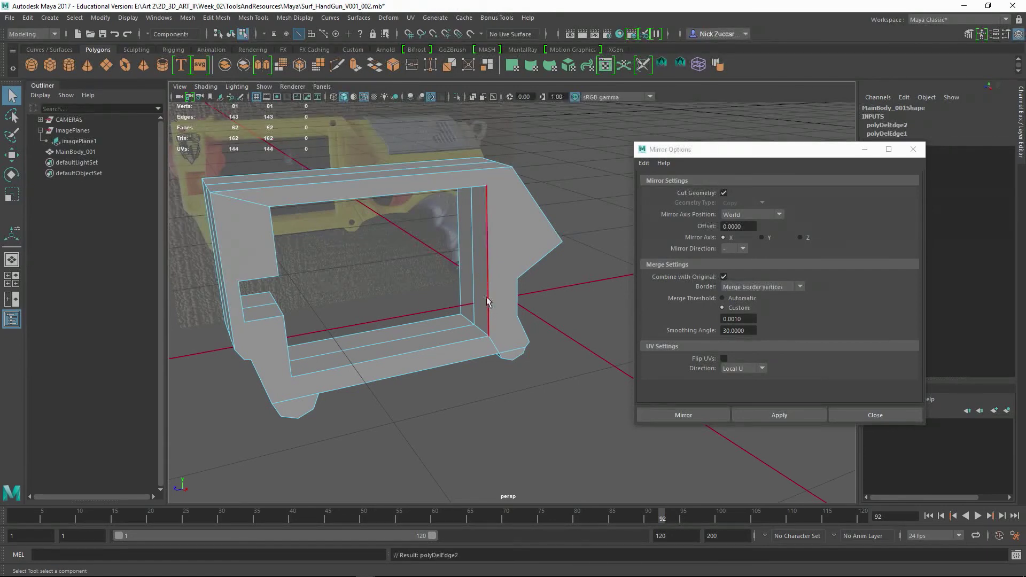
Select the diagonal edge at the upper front corner of the body's side face and close the Mirror options.
key(F9)
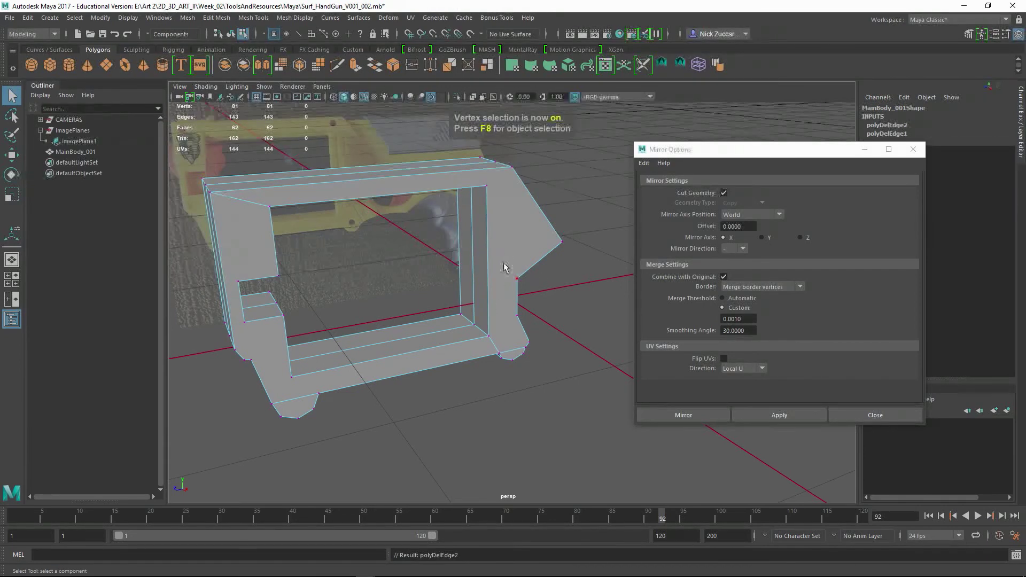
alt+drag(481, 327, 348, 291)
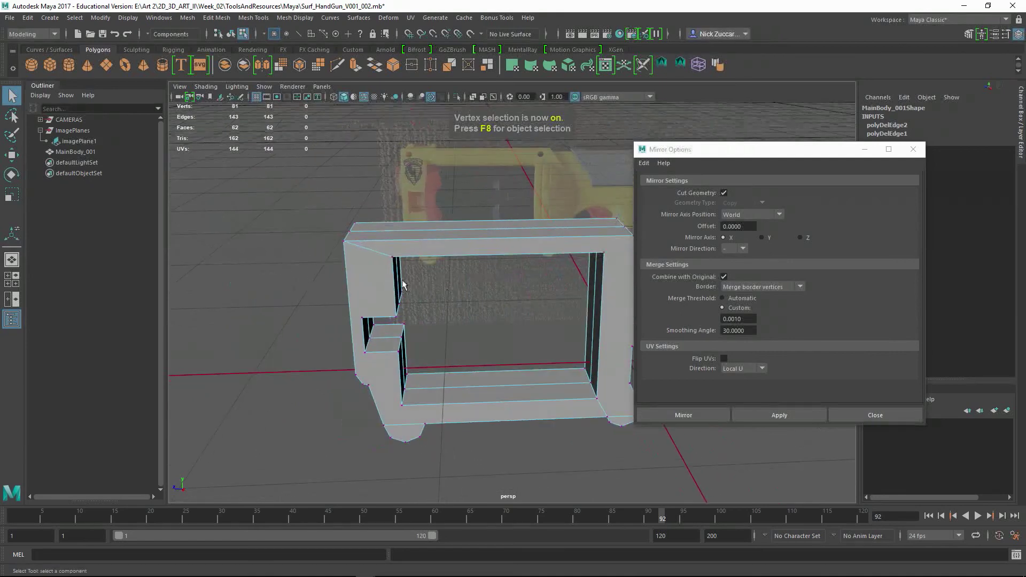
key(F10)
click(358, 247)
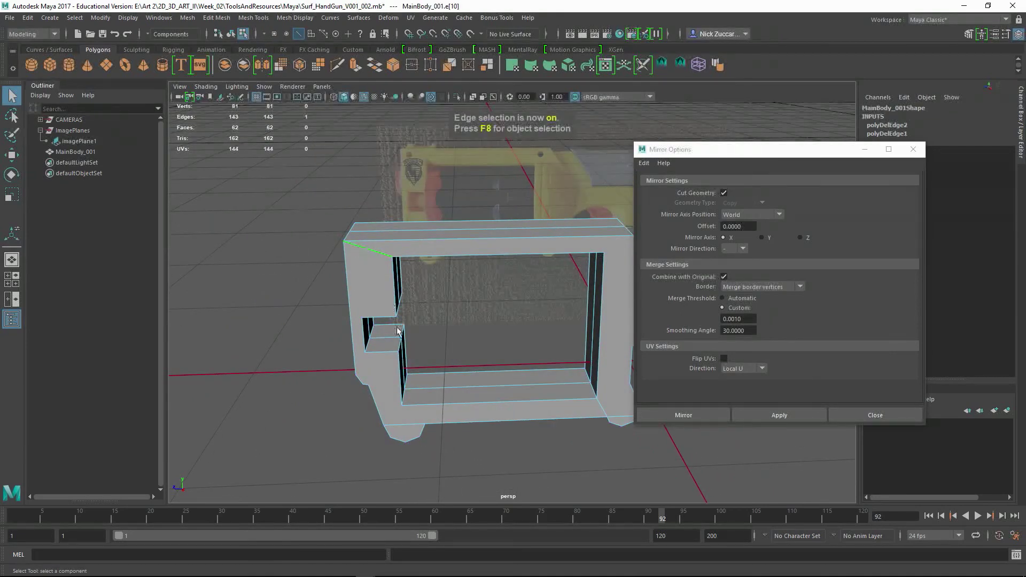
alt+drag(497, 346, 508, 412)
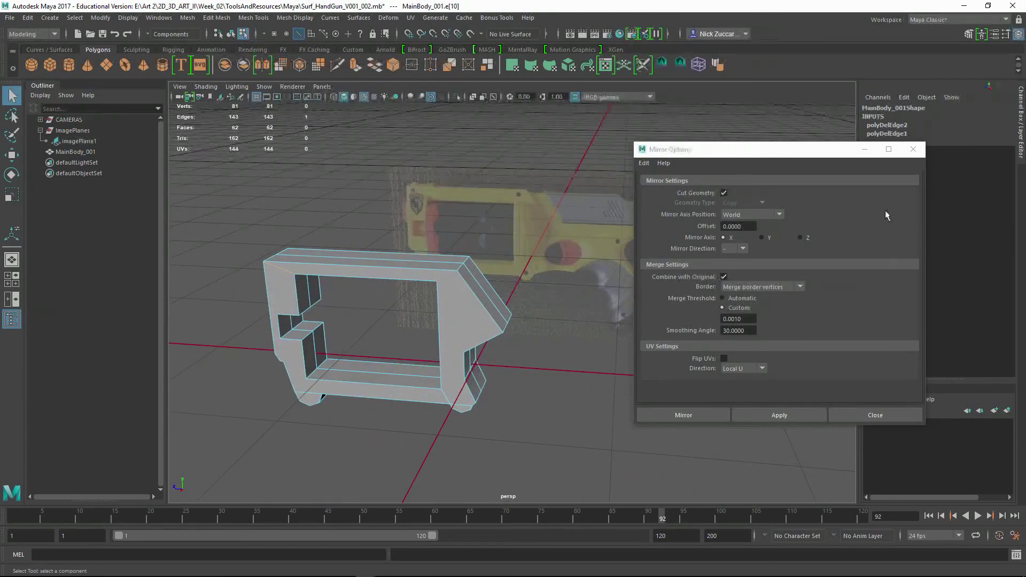
click(913, 149)
alt+drag(675, 274, 644, 236)
alt+drag(658, 348, 623, 332)
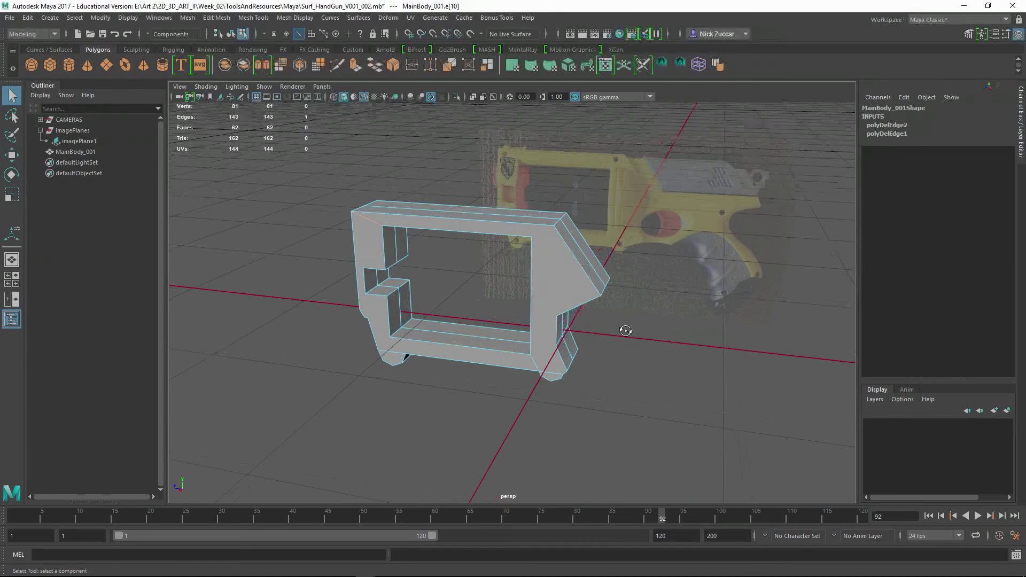